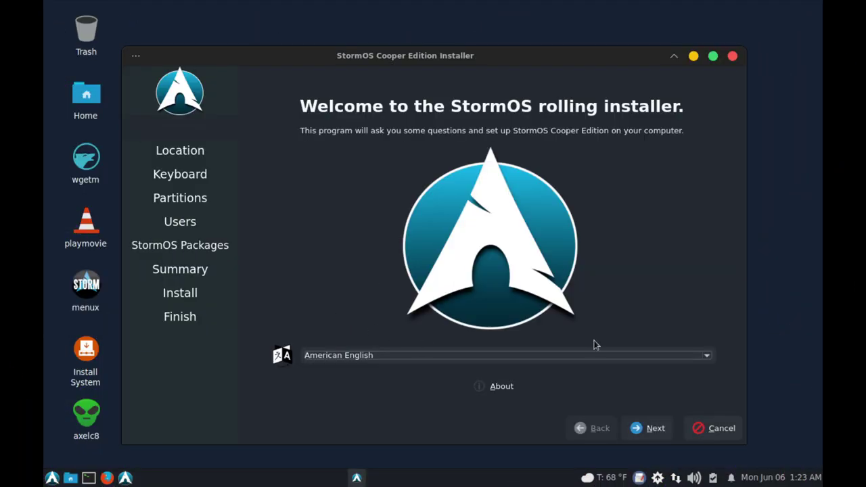
Step: Accept the Detroit time zone and default keyboard, then choose Erase disk with btrfs
left_click(655, 429)
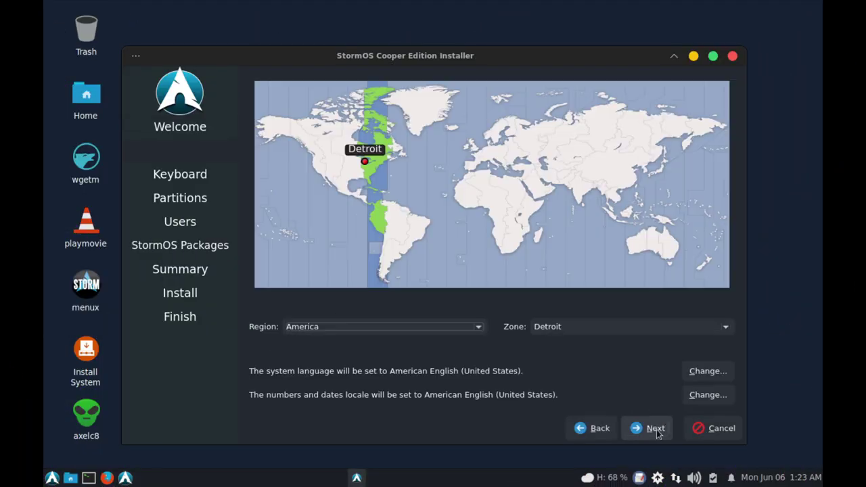
left_click(655, 428)
left_click(655, 428)
left_click(252, 110)
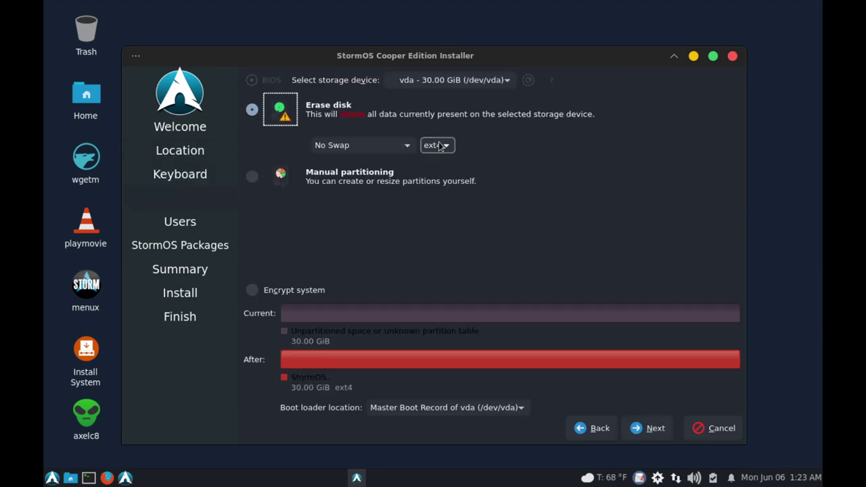
left_click(437, 145)
left_click(433, 176)
left_click(655, 436)
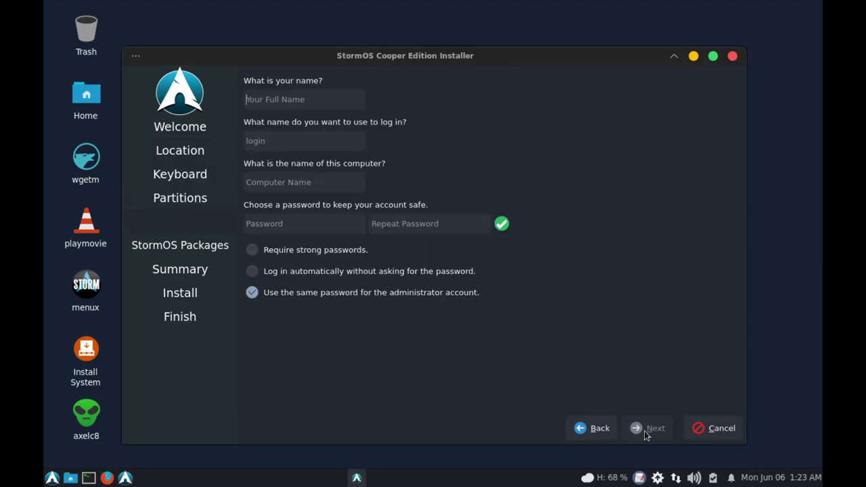
Step: Fill in the user name, computer name stormvm, and the account password twice
type("matt")
key("ctrl+a")
type("stormvm")
key("Tab")
type("abc")
key("Tab")
type("abc")
Step: Review the optional packages and summary, then start the install and confirm erasing the disk
left_click(654, 429)
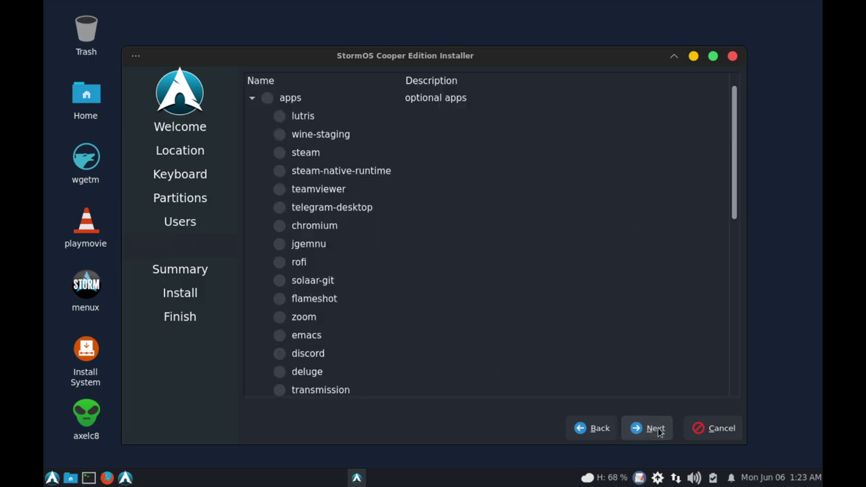
scroll(368, 192, "down", 3)
scroll(367, 191, "up", 3)
scroll(329, 197, "down", 5)
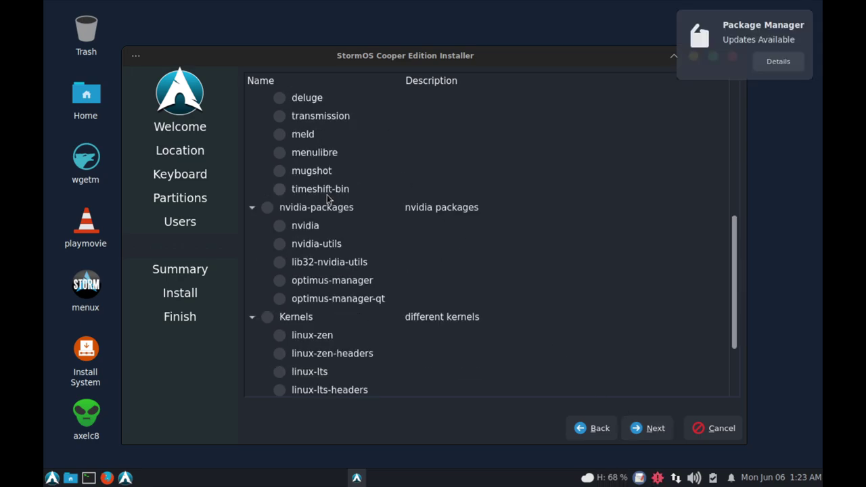
scroll(329, 197, "down", 2)
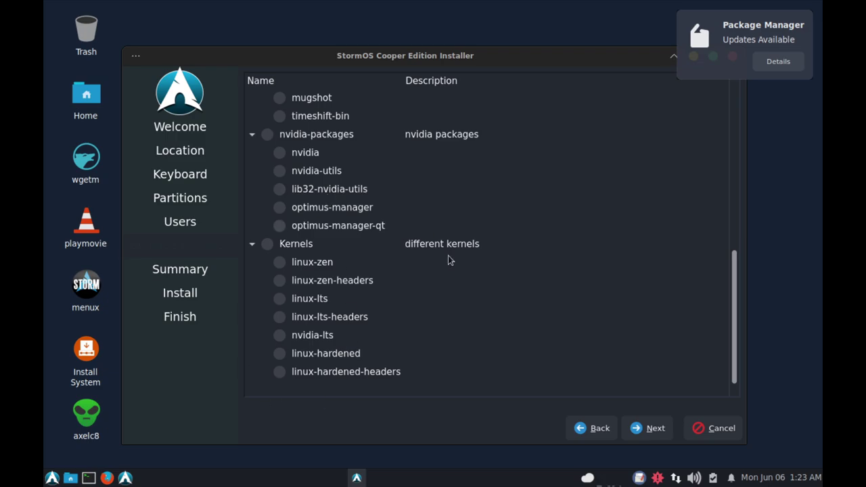
scroll(406, 286, "up", 6)
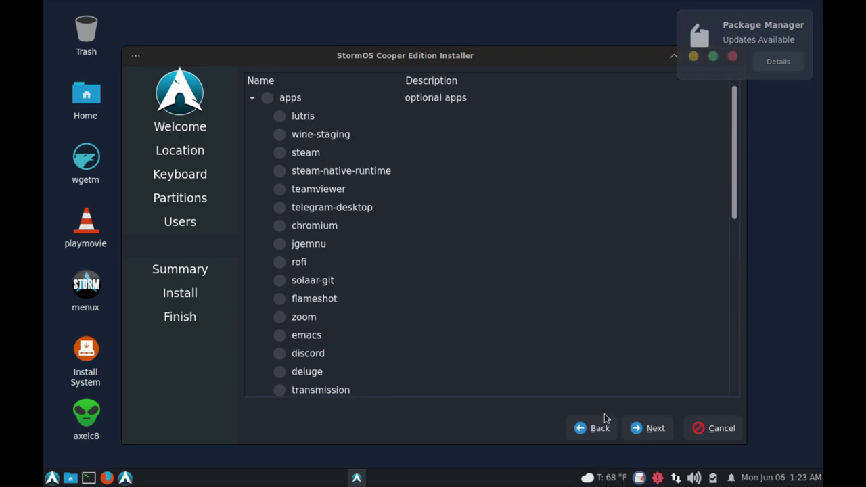
left_click(654, 428)
left_click(654, 429)
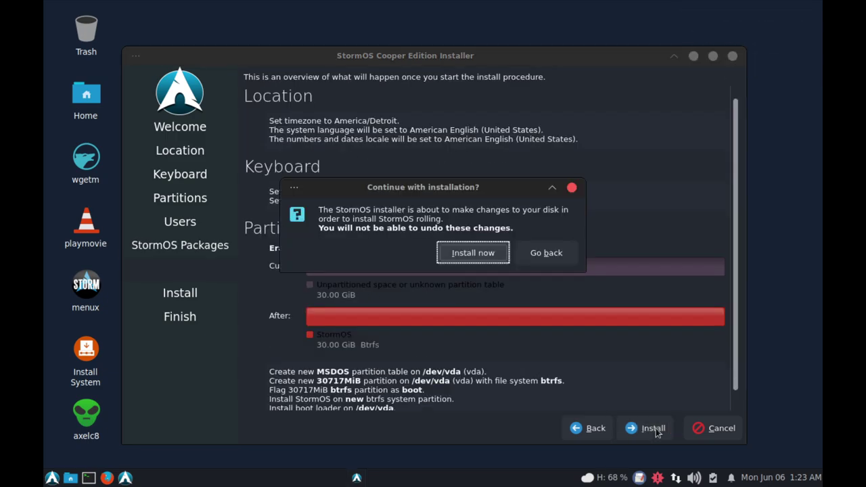
left_click(484, 247)
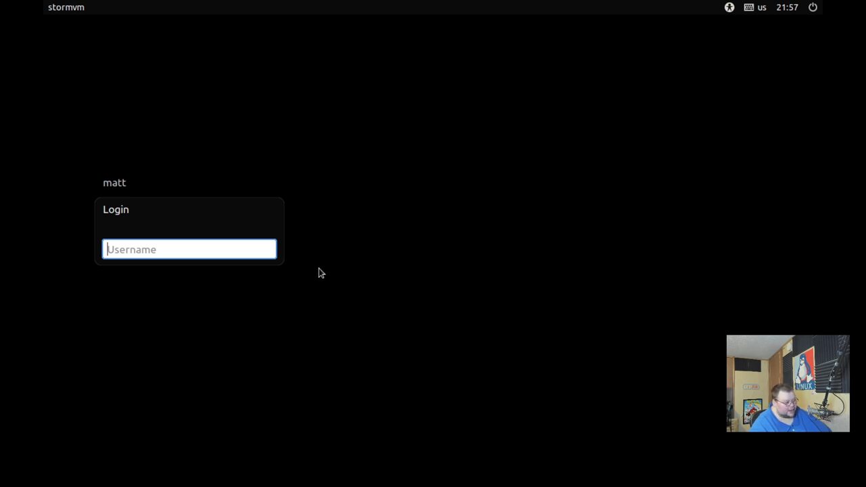
Step: Select the user account on the LightDM greeter and log in to the desktop
left_click(108, 184)
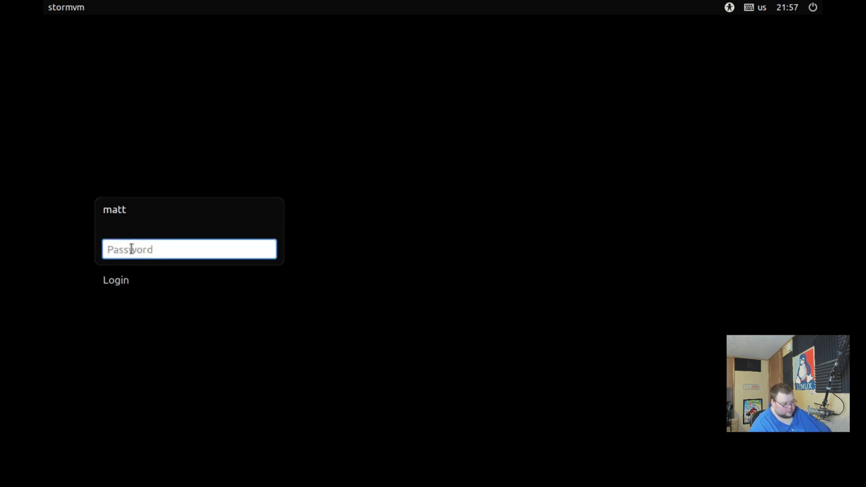
left_click(119, 282)
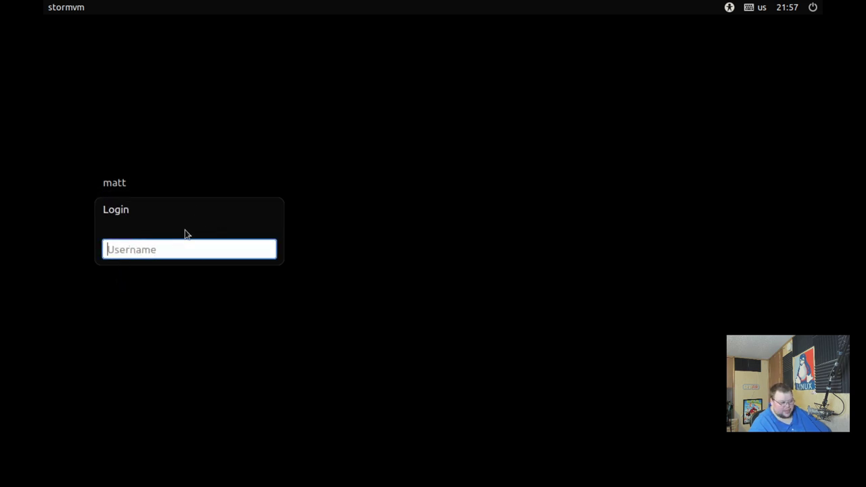
left_click(123, 188)
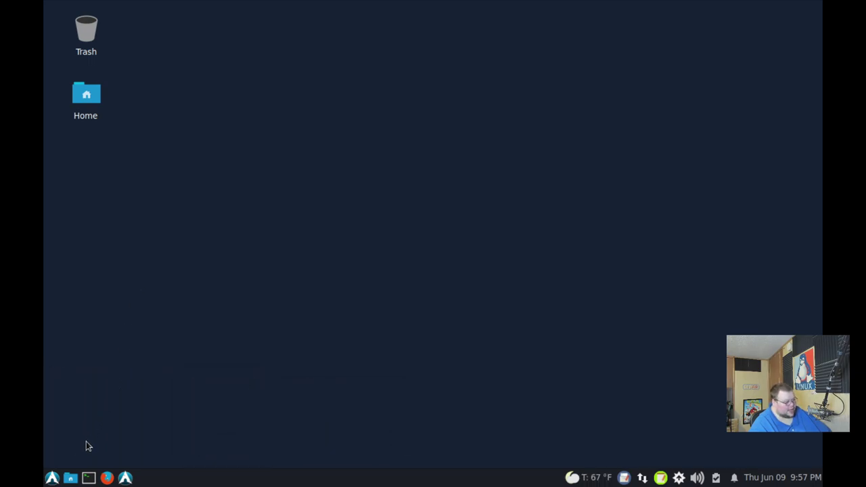
Step: In a new terminal, begin the xrandr resolution command and highlight the Arch Linux OS entry
left_click(89, 478)
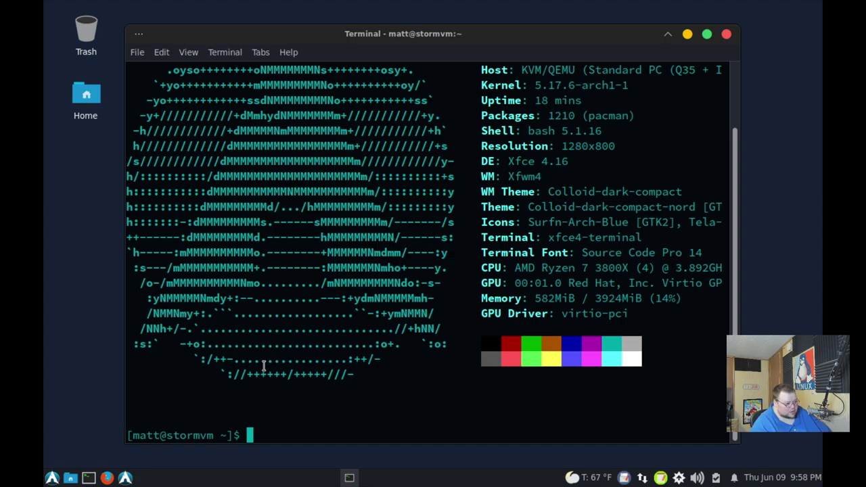
type("xrandr 1920x1080")
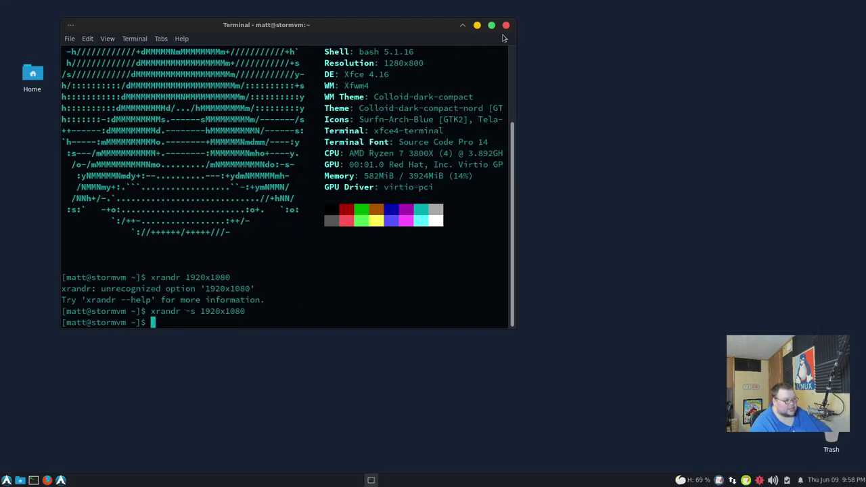
scroll(444, 141, "up", 3)
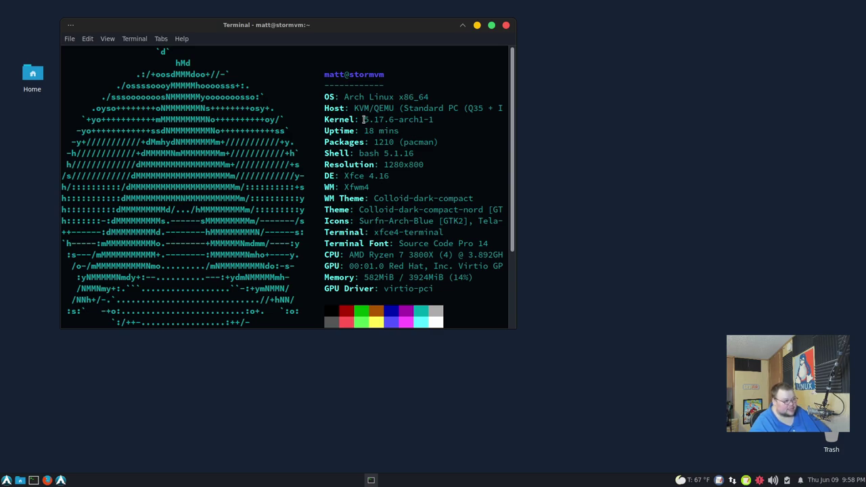
left_click_drag(343, 96, 389, 96)
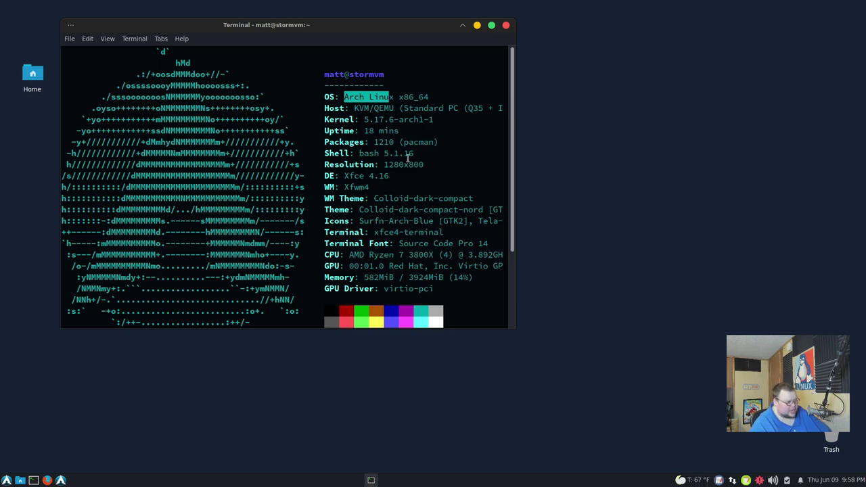
scroll(405, 186, "down", 3)
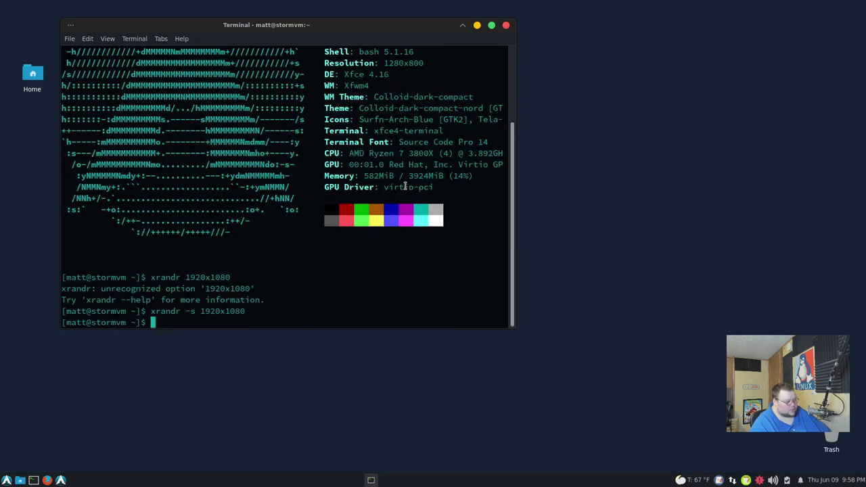
Step: Run free -m to check memory usage, then close the terminal
type("free ")
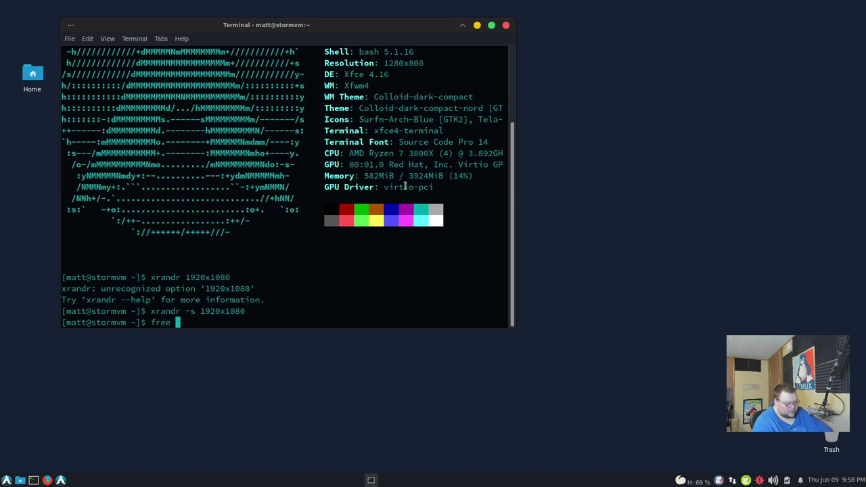
type("-m")
key("Return")
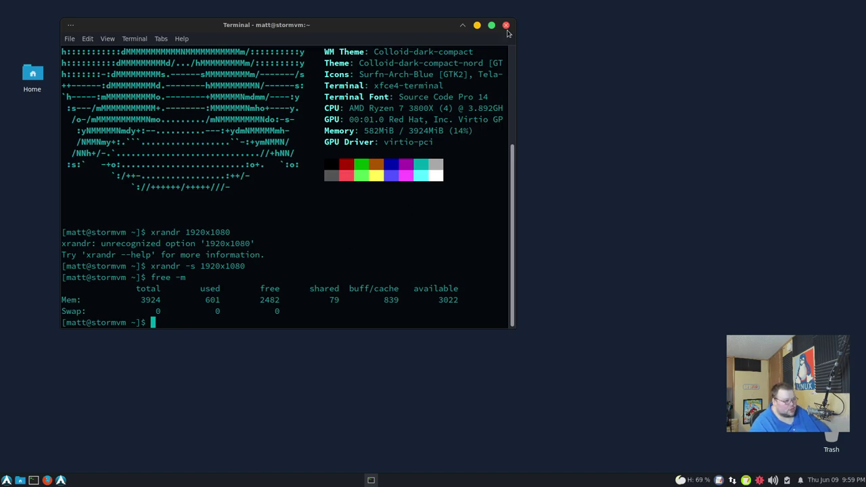
left_click(506, 27)
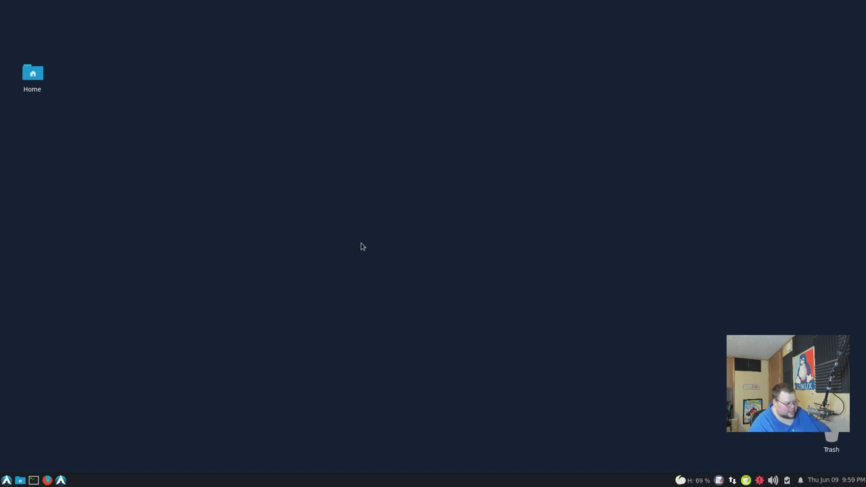
Step: Launch StormOS System Tool from the applications menu and show its Game/Utilities/Scripts page
left_click(6, 480)
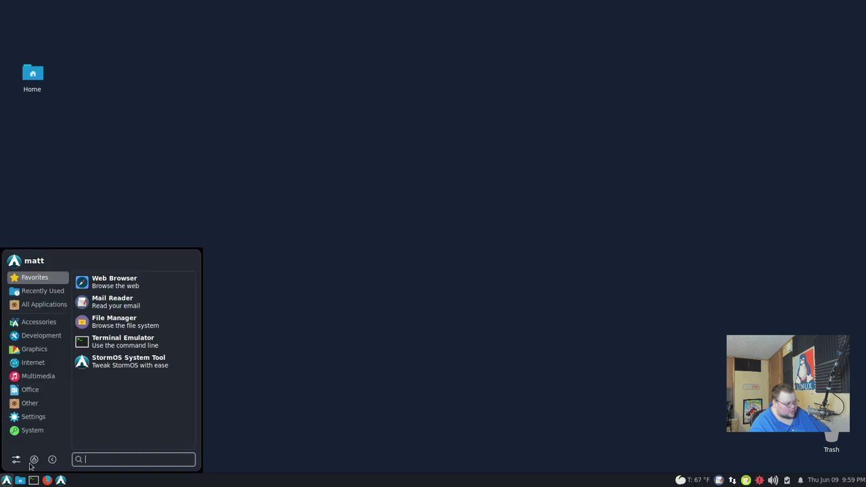
left_click(118, 366)
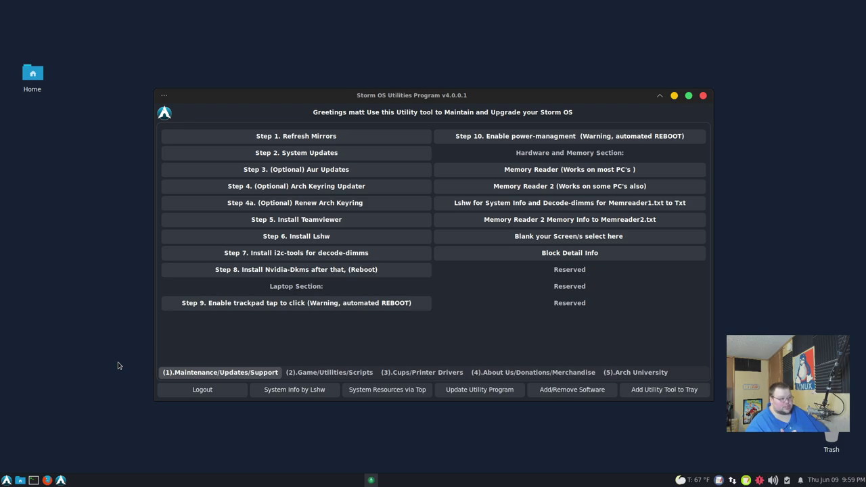
left_click(6, 480)
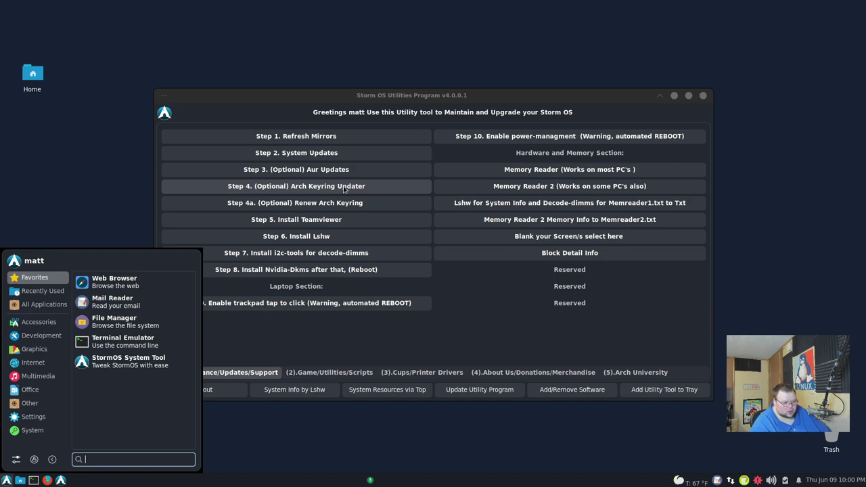
left_click(428, 344)
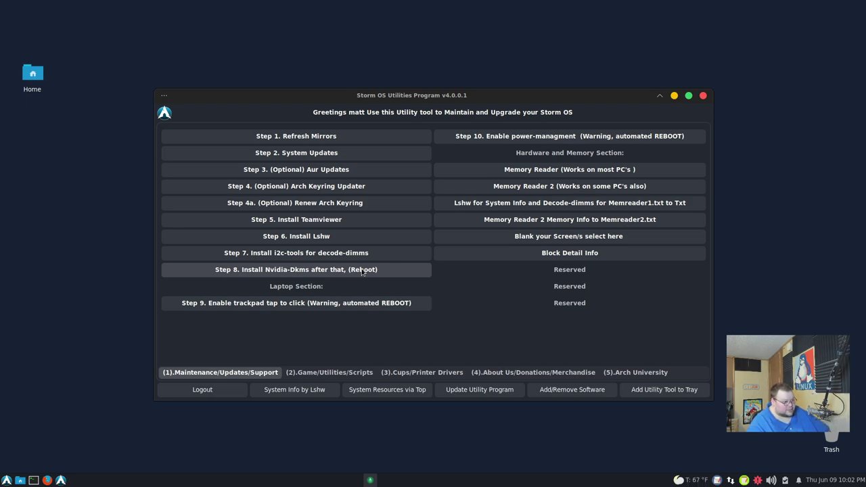
left_click(324, 374)
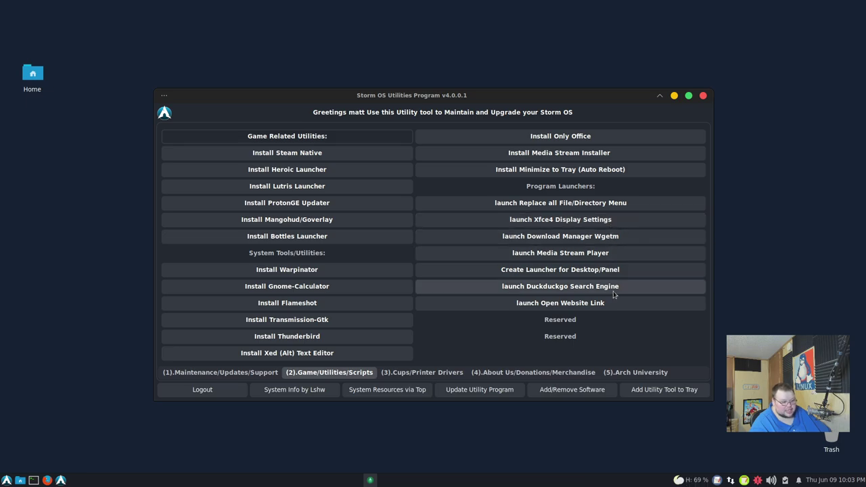
Step: View the printer drivers, About Us and Arch University pages, then return to Maintenance/Updates/Support
left_click(433, 373)
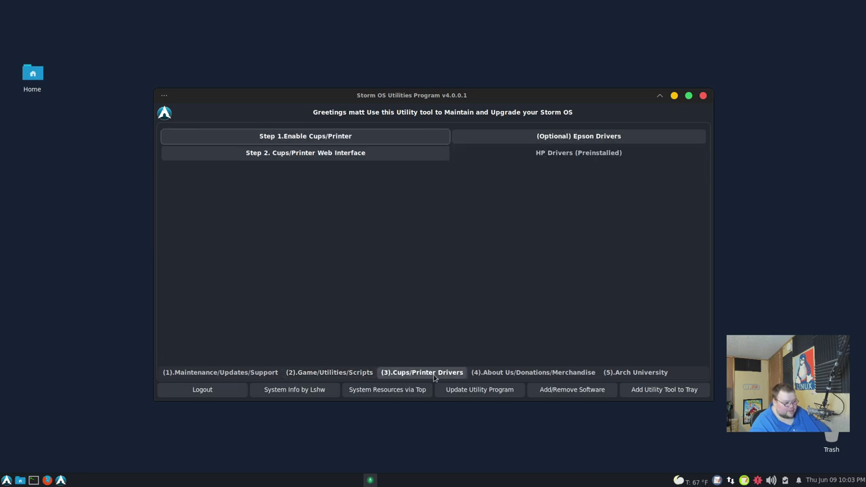
left_click(499, 373)
left_click(634, 373)
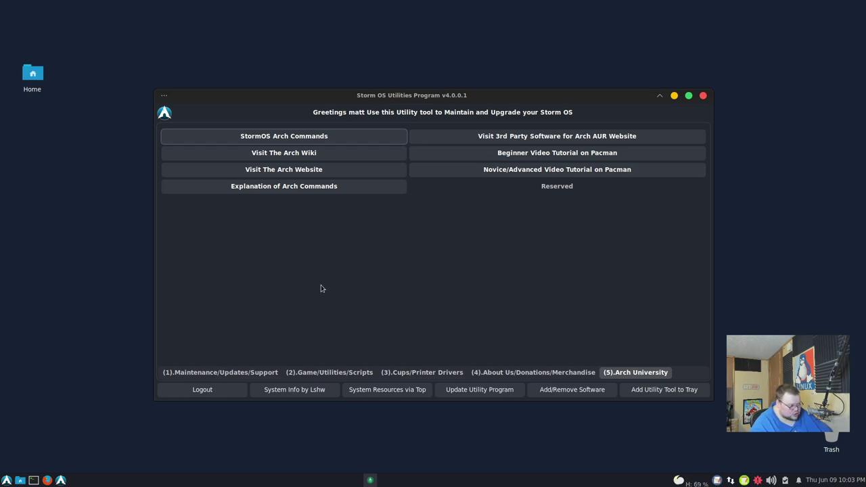
left_click(248, 375)
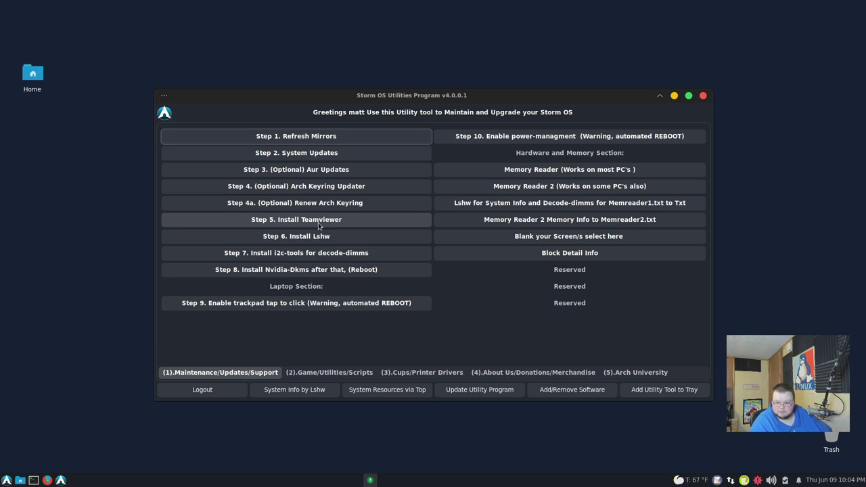
Step: Close the utilities window, browse Graphics, Internet, Multimedia and Office apps, and launch Planner
left_click(704, 96)
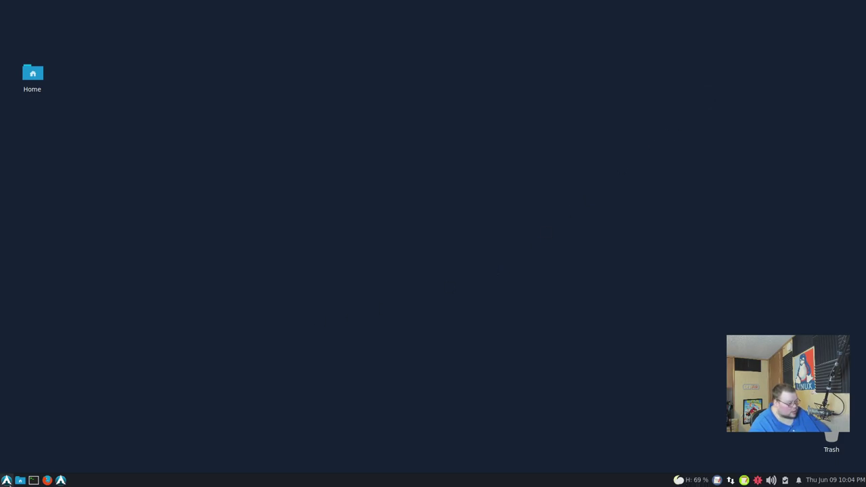
left_click(6, 480)
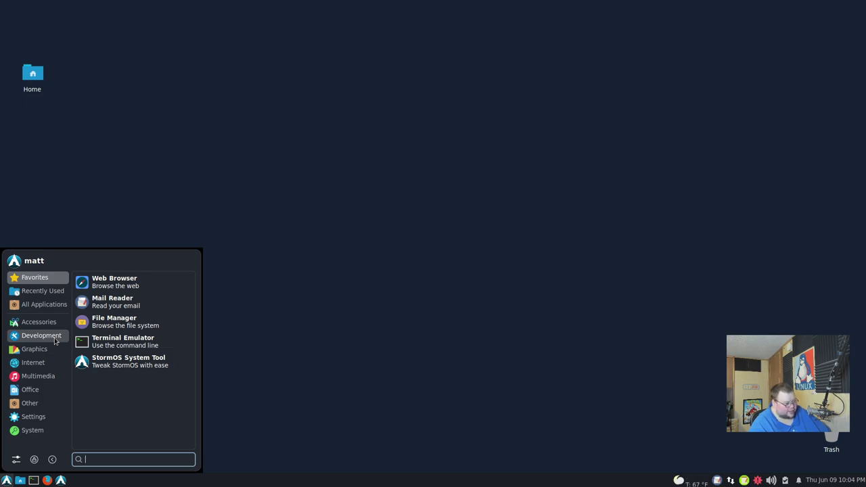
left_click(53, 348)
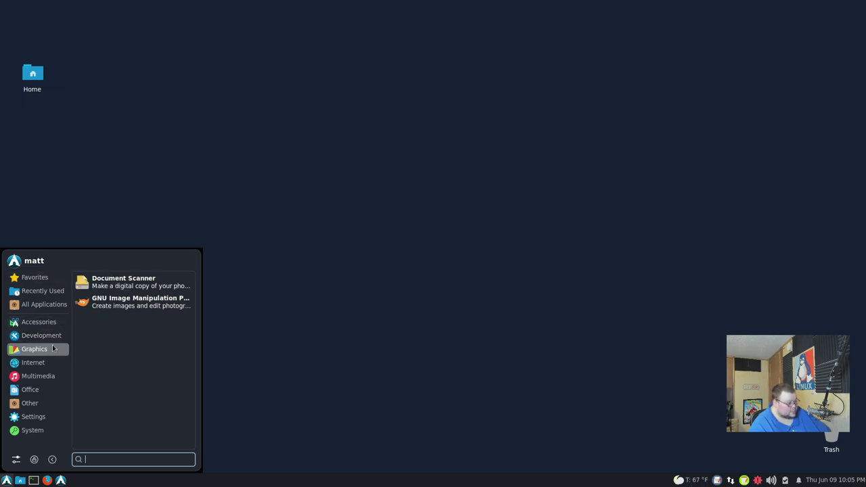
left_click(50, 364)
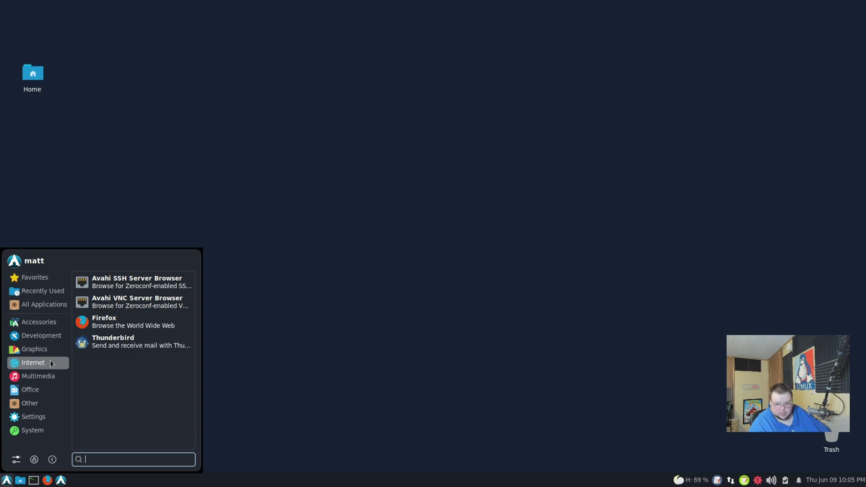
left_click(53, 377)
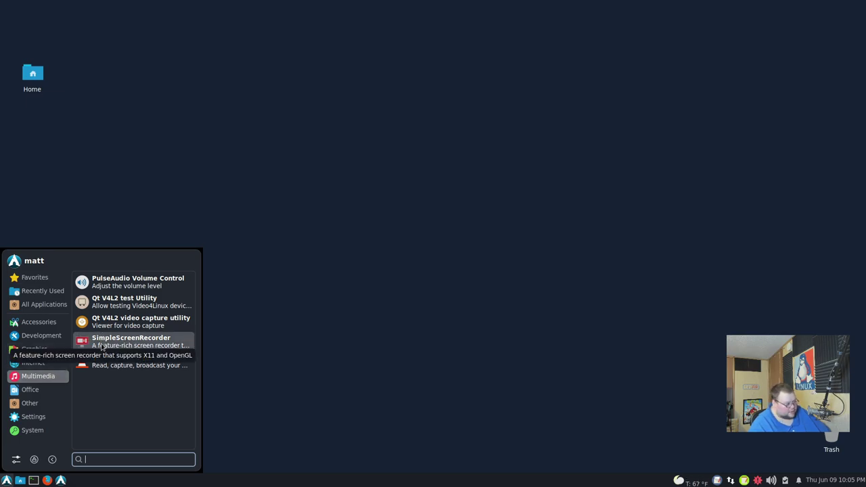
left_click(42, 391)
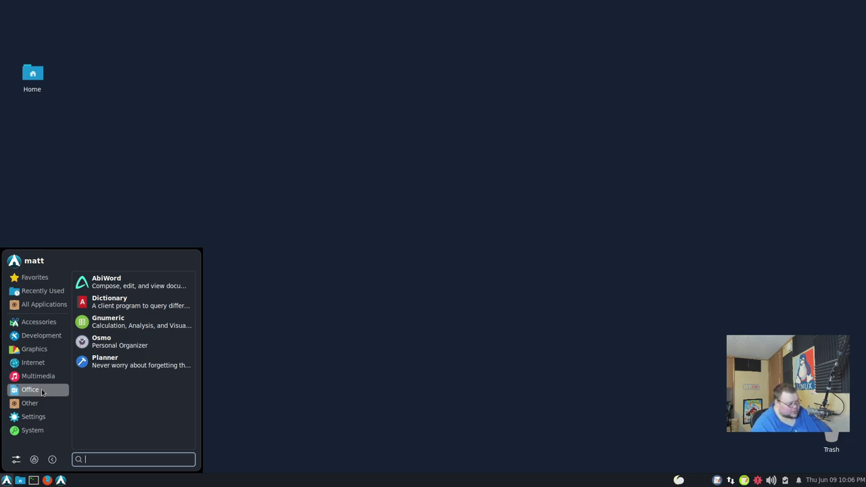
left_click(117, 360)
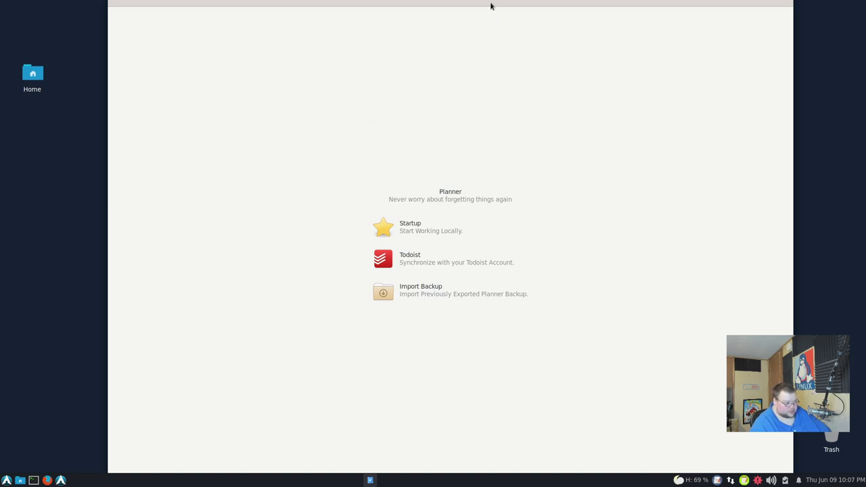
Step: Drag Planner's window top back onto the screen and close Planner
left_click_drag(492, 4, 487, 27)
left_click(776, 26)
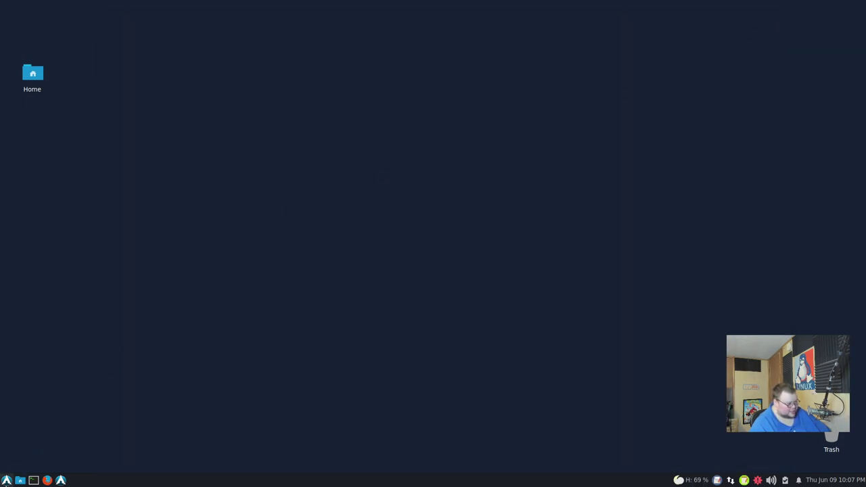
left_click(6, 480)
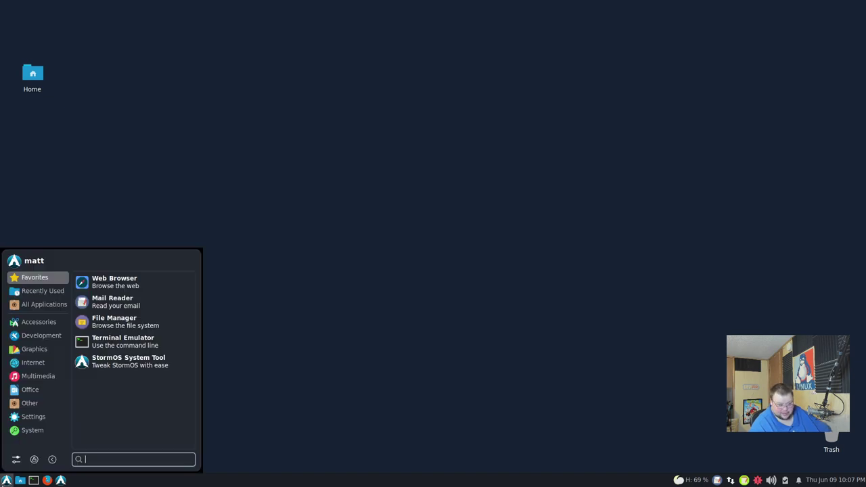
left_click(30, 390)
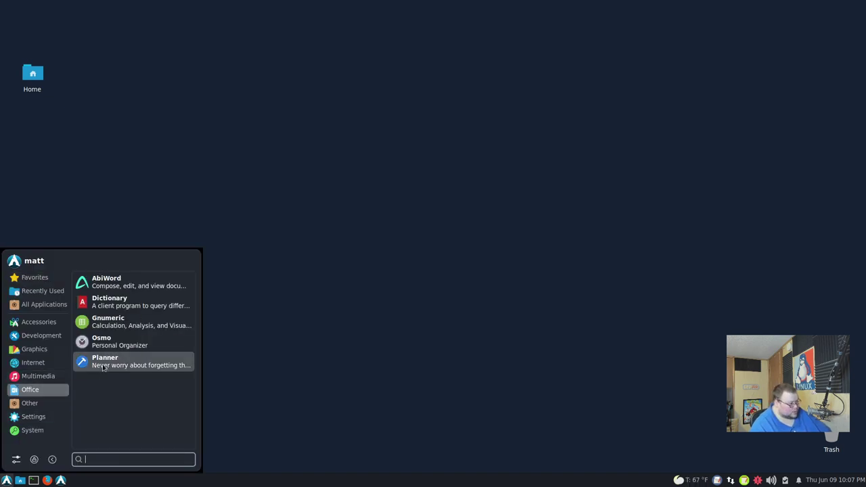
left_click(114, 346)
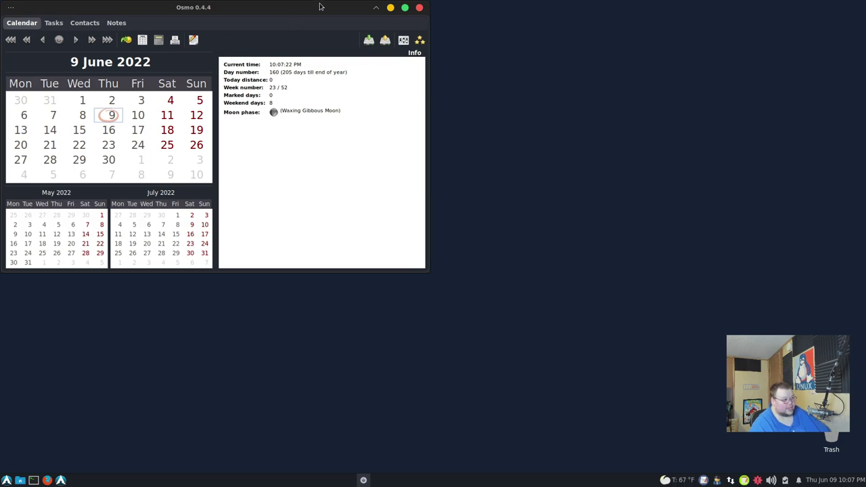
left_click(420, 7)
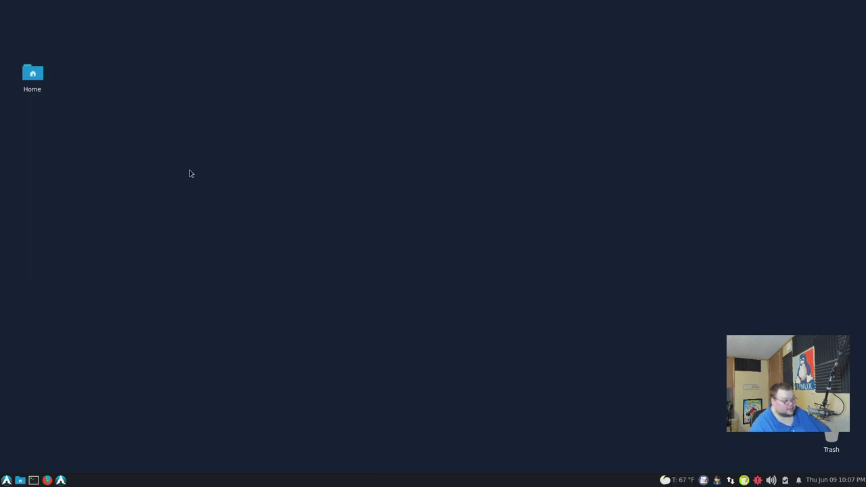
Step: Launch playmovie from Other, cancel its file picker, and close the empty Download url dialog
left_click(6, 479)
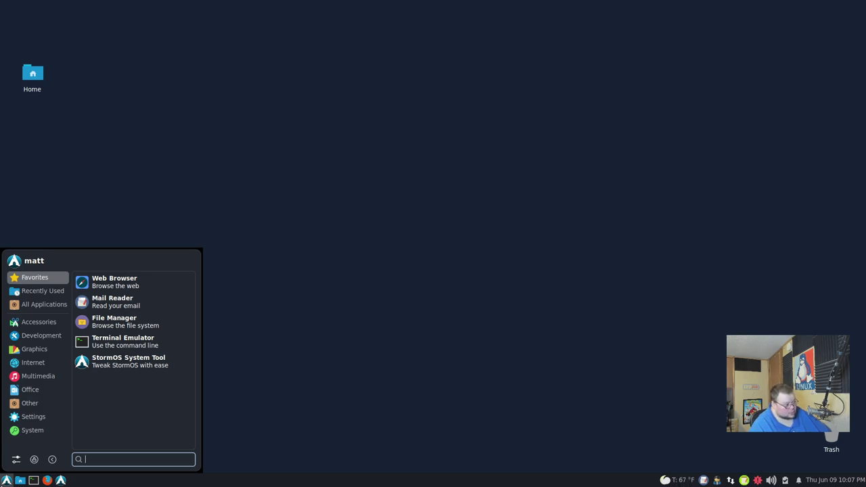
left_click(26, 404)
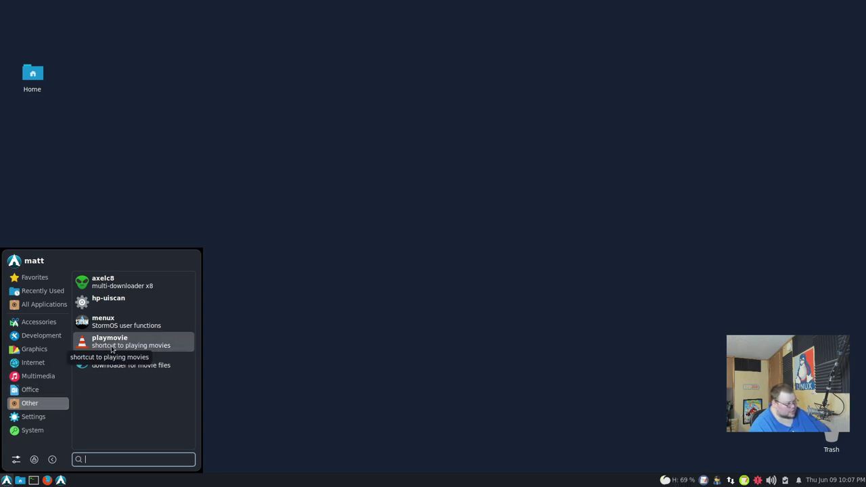
left_click(113, 348)
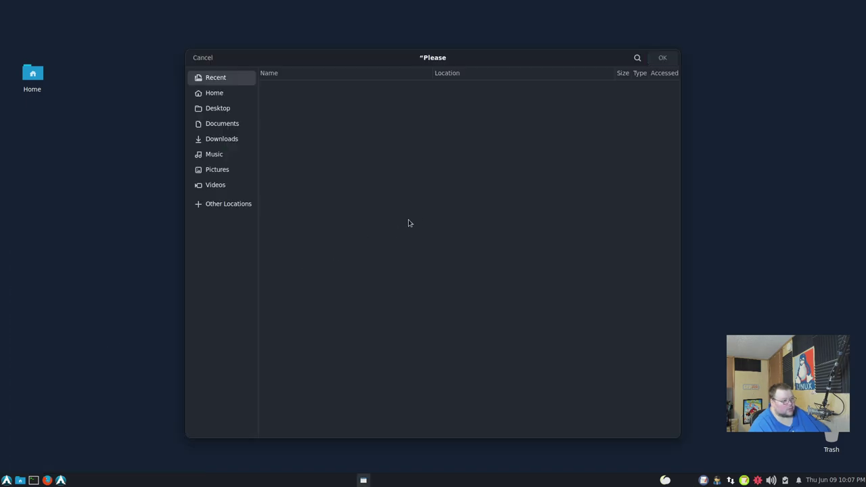
left_click(203, 59)
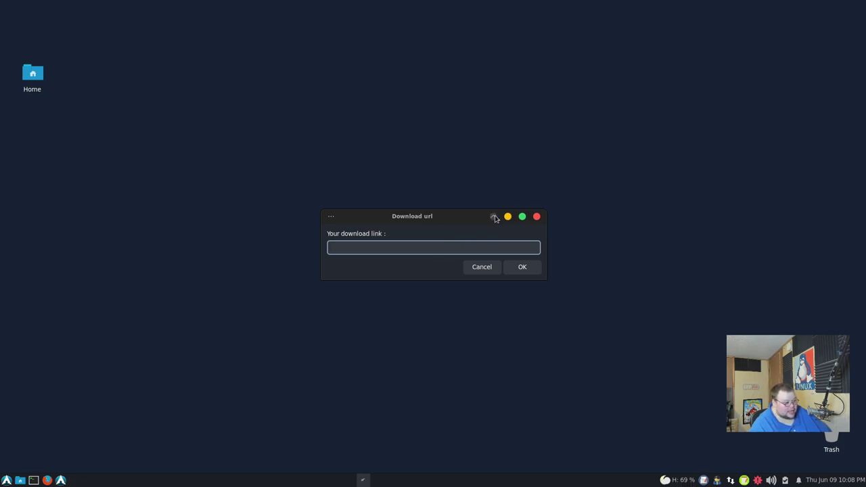
left_click(331, 217)
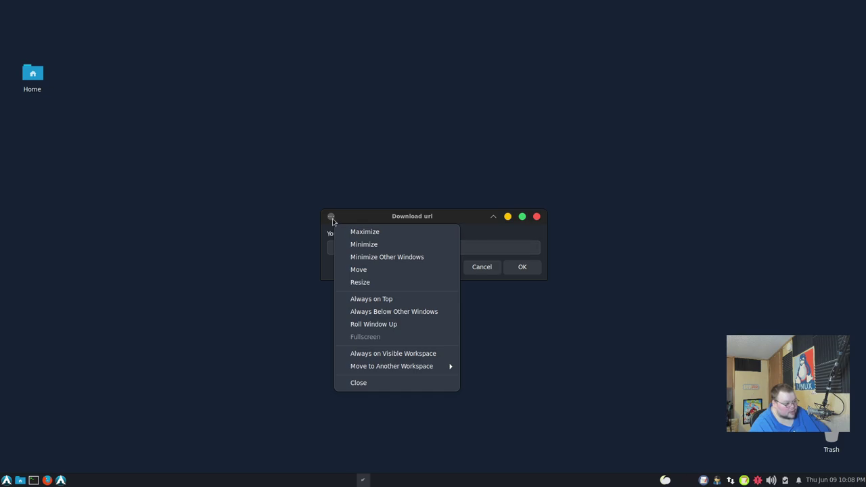
left_click(331, 217)
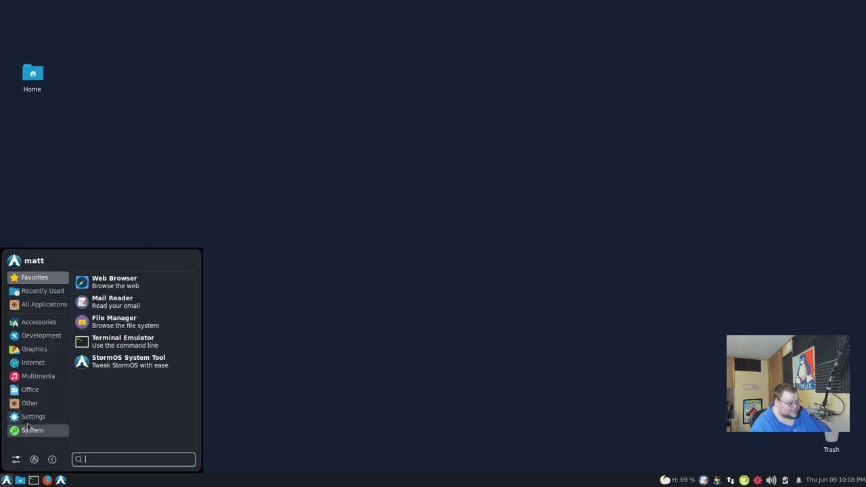
Step: Open the Settings Manager from the Settings category and scroll through its All Settings grid
left_click(28, 423)
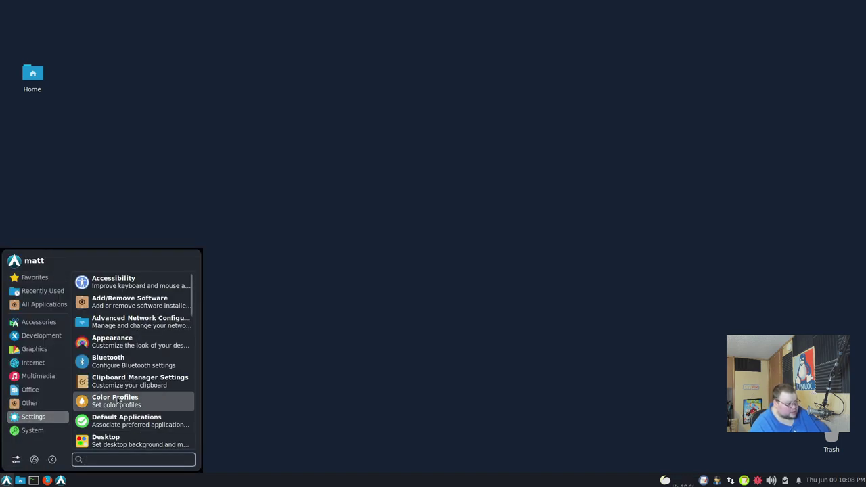
scroll(121, 399, "down", 5)
scroll(120, 400, "down", 7)
scroll(121, 399, "down", 3)
scroll(120, 399, "down", 2)
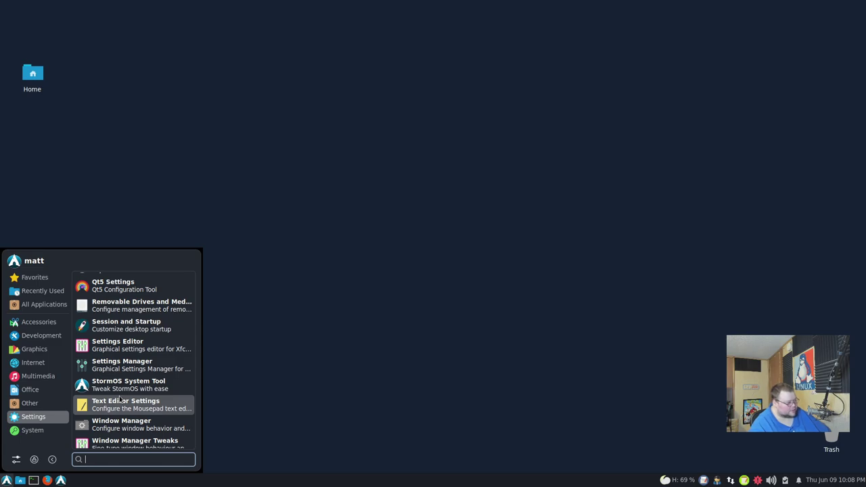
scroll(143, 369, "down", 1)
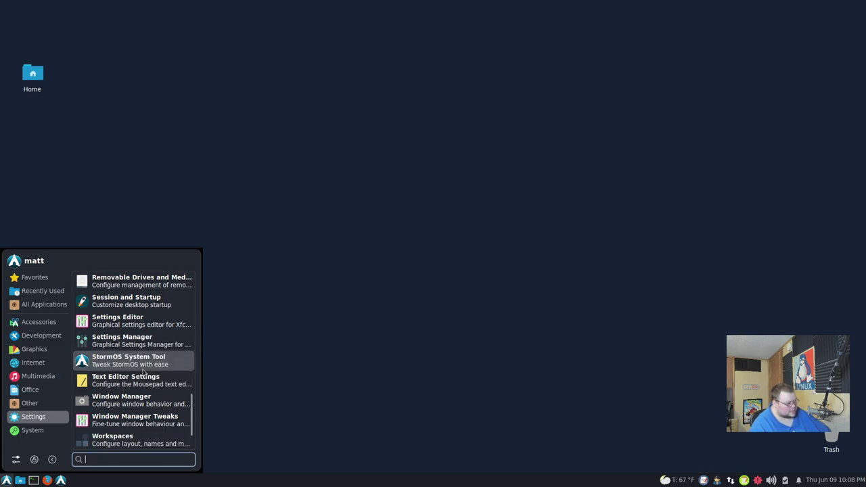
left_click(140, 398)
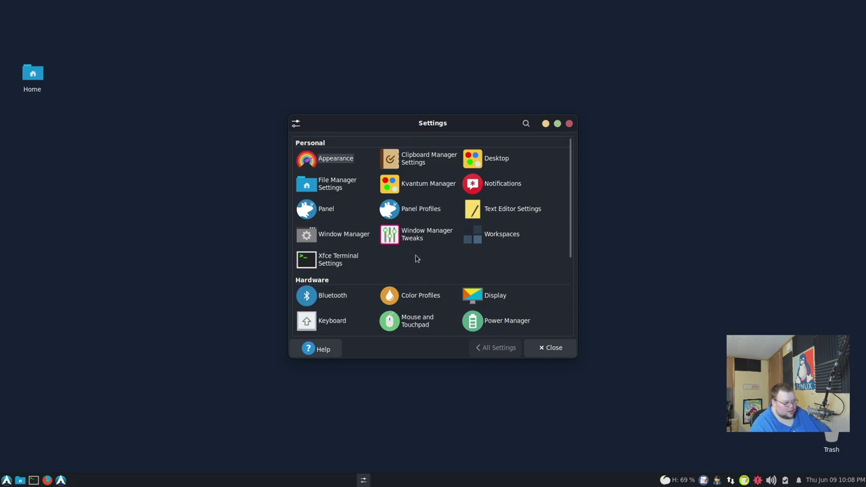
scroll(446, 261, "down", 5)
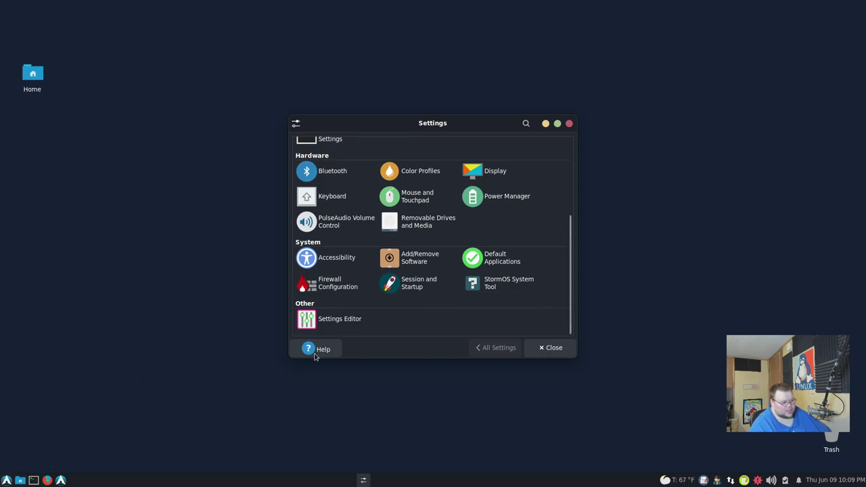
scroll(481, 314, "up", 4)
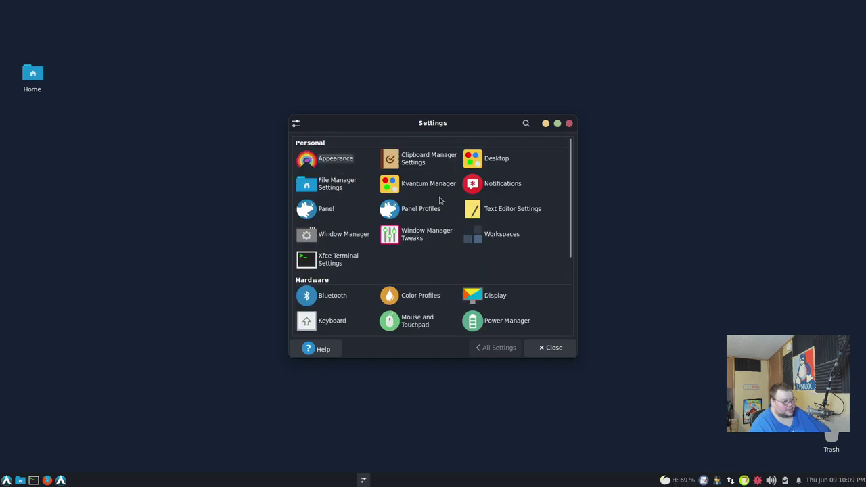
Step: Open Appearance, try two different widget styles, and move the window slightly left
key("Return")
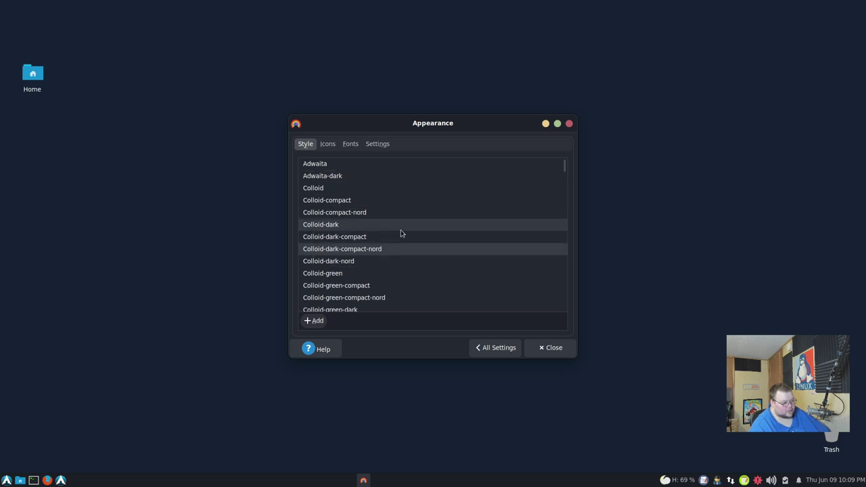
scroll(400, 235, "down", 10)
scroll(400, 233, "down", 8)
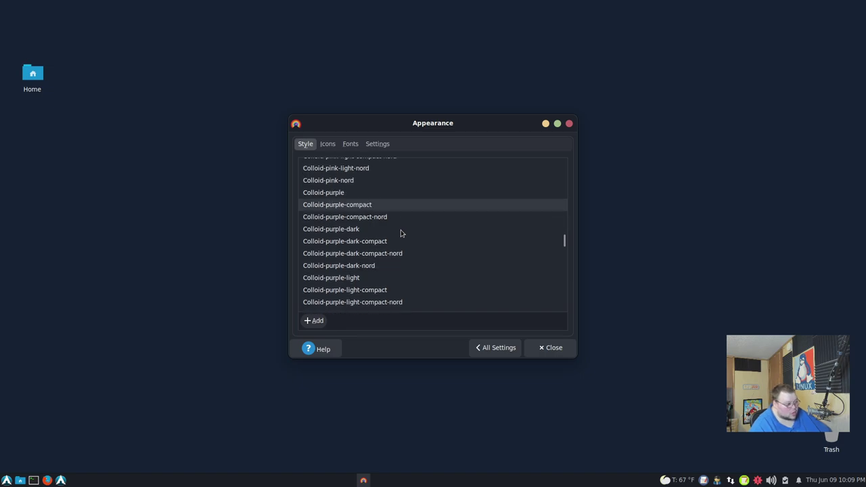
scroll(400, 233, "down", 12)
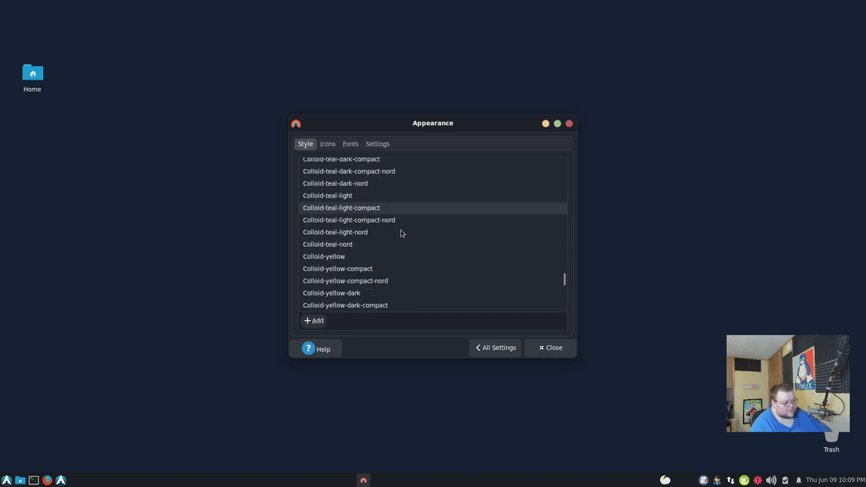
scroll(401, 232, "down", 6)
scroll(400, 232, "up", 1)
left_click(400, 232)
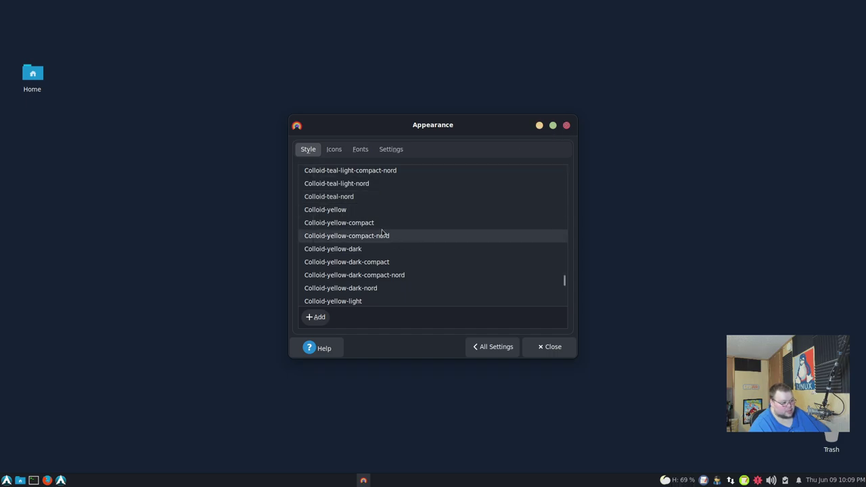
left_click(365, 195)
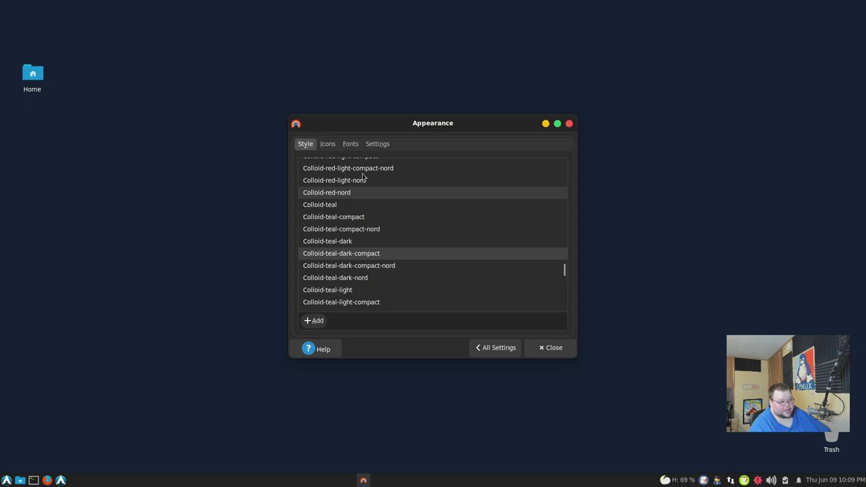
left_click_drag(470, 122, 402, 115)
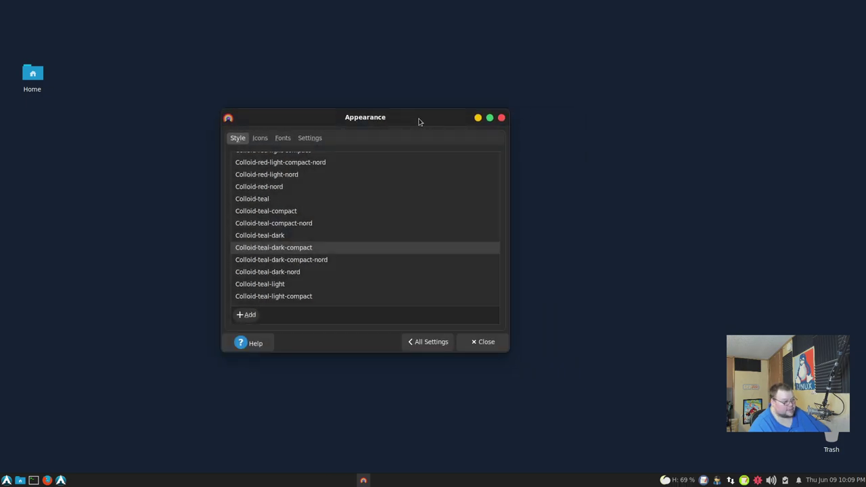
Step: Try the io.elementary cocoa, grape and lime styles, ending on io.elementary.stylesheet.mint
scroll(392, 201, "down", 3)
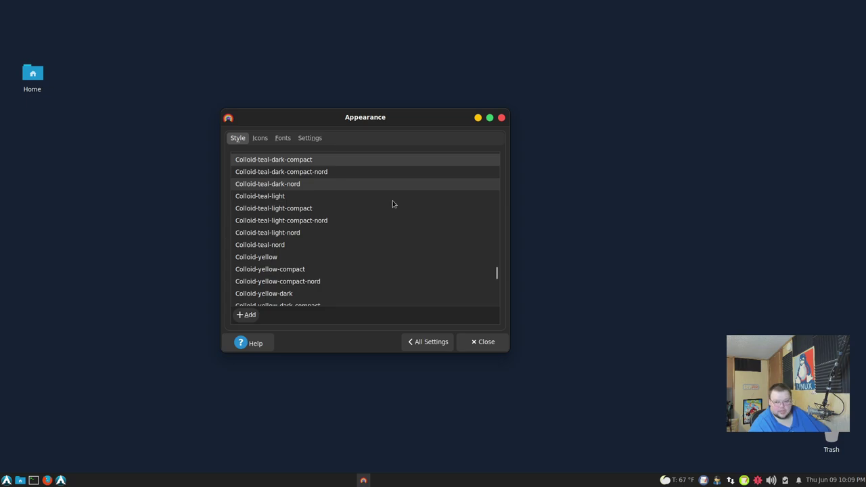
scroll(393, 201, "down", 3)
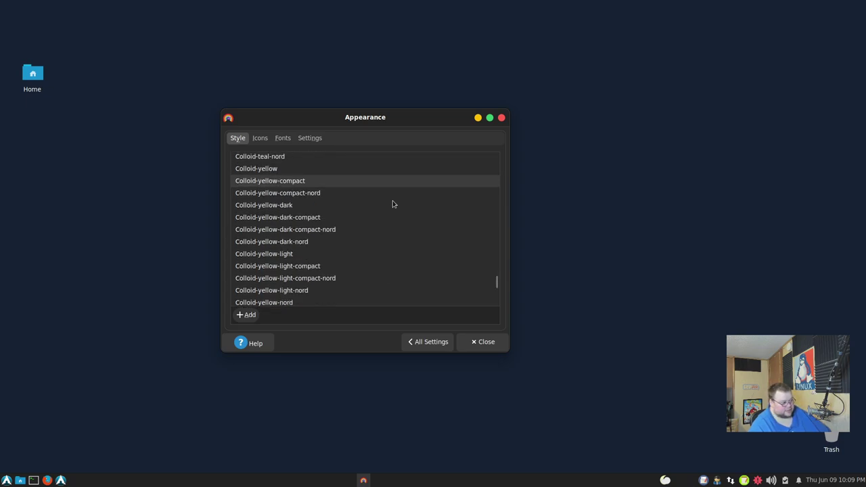
scroll(393, 204, "down", 5)
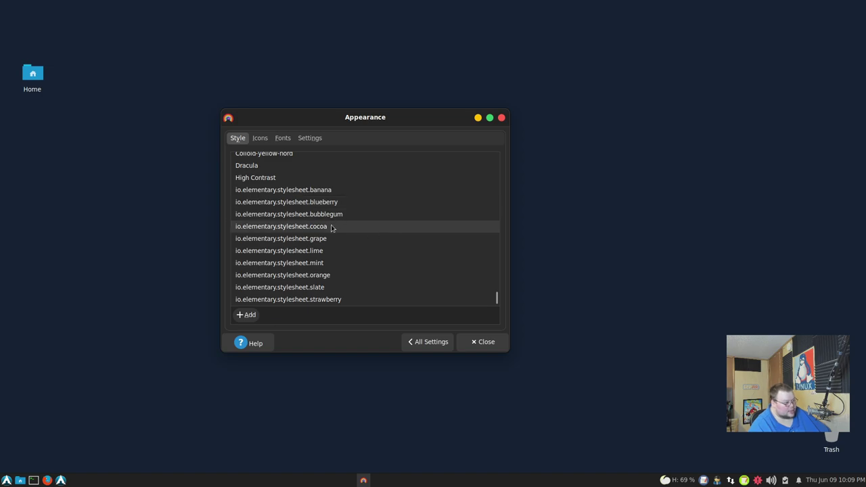
left_click(330, 229)
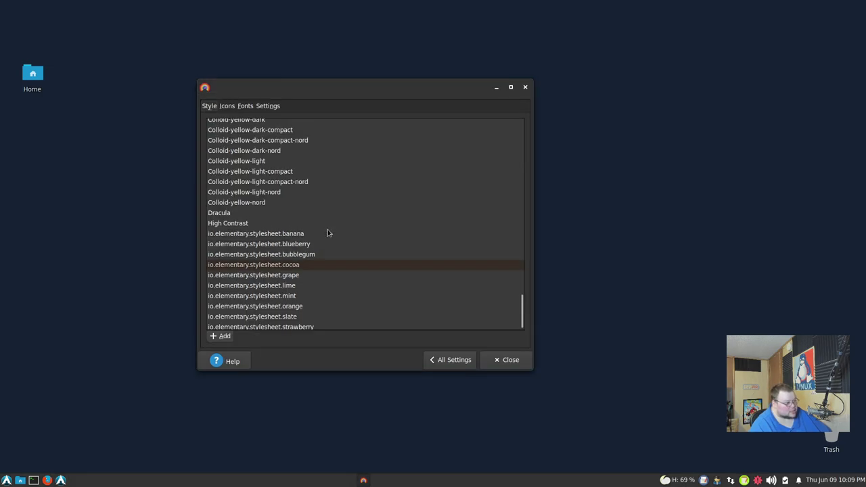
left_click(284, 276)
left_click(280, 287)
key("Down")
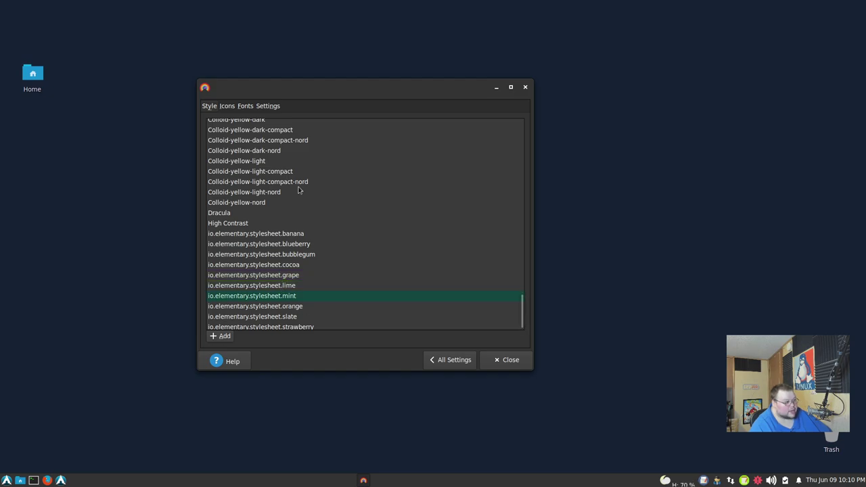
Step: Open the home folder in Thunar, move its window aside, and return to the All Settings overview
left_click(453, 359)
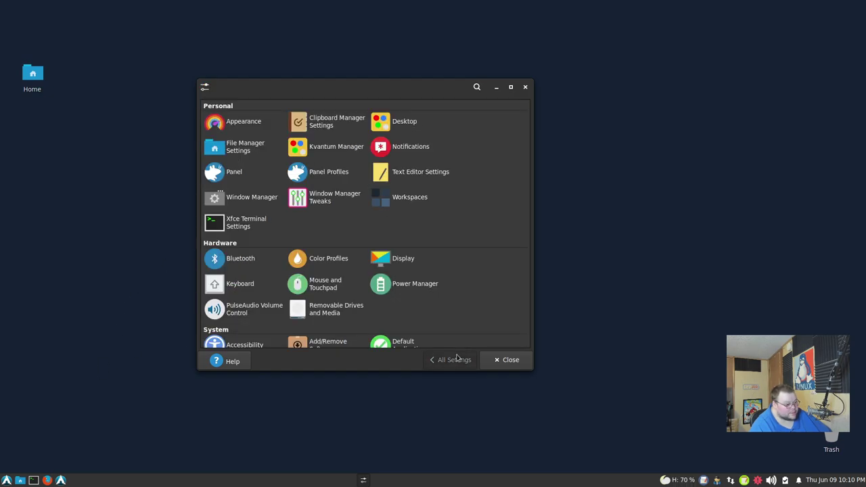
left_click(20, 480)
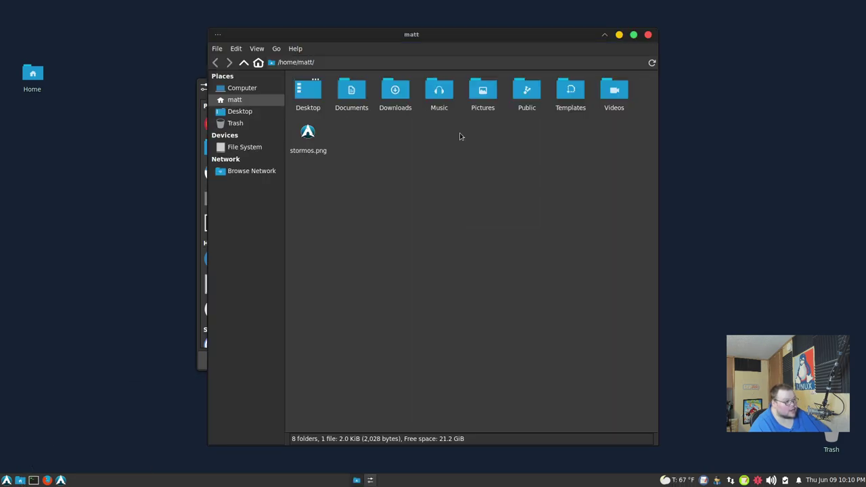
left_click_drag(510, 38, 586, 19)
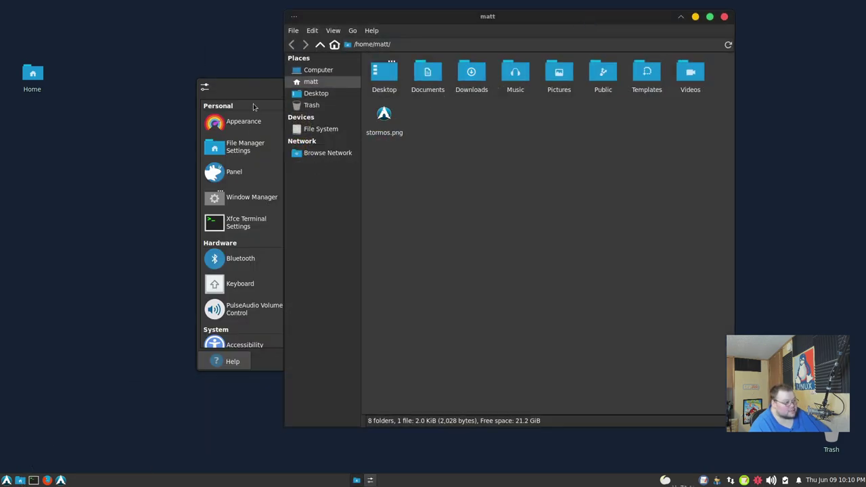
left_click(254, 122)
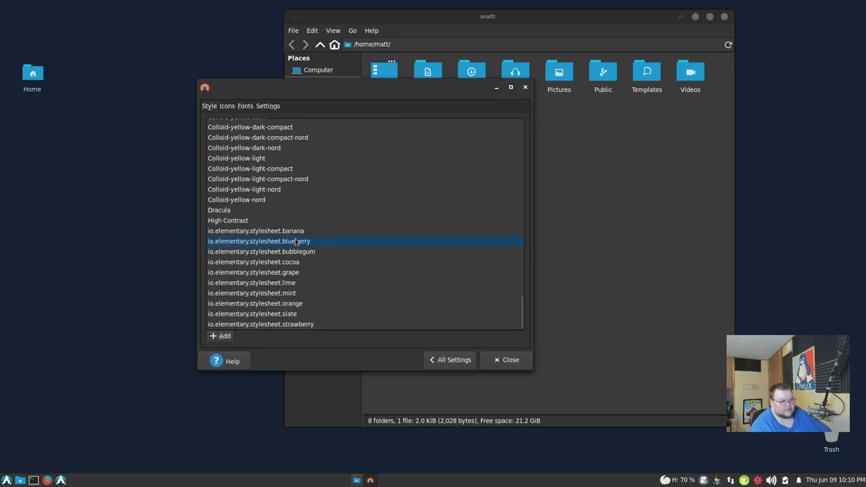
left_click(454, 365)
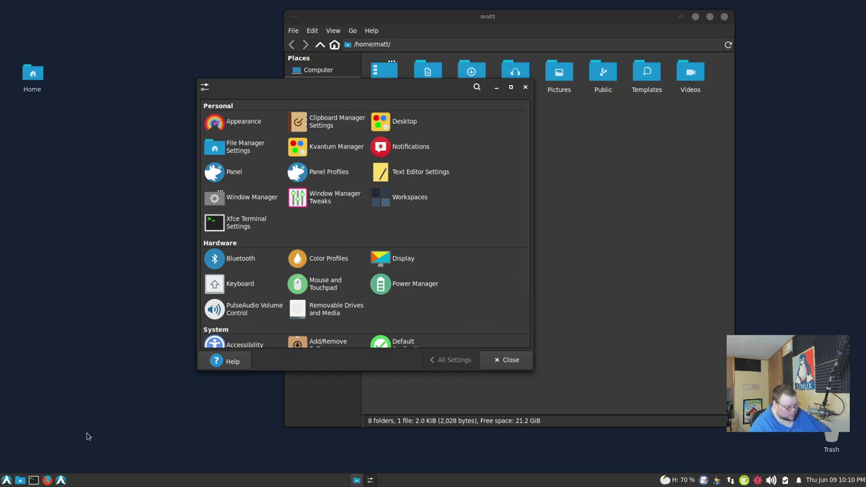
Step: In Firefox, search for 'stormos' and open the SourceForge StormOS project result
left_click(47, 480)
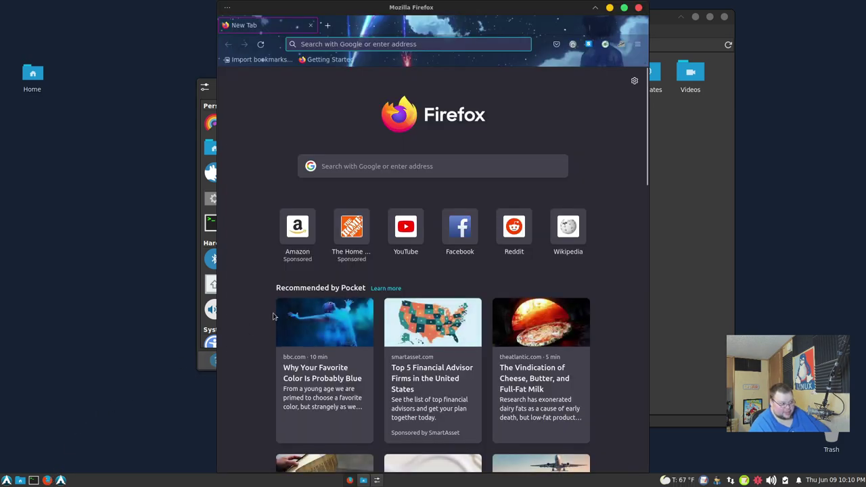
left_click(417, 43)
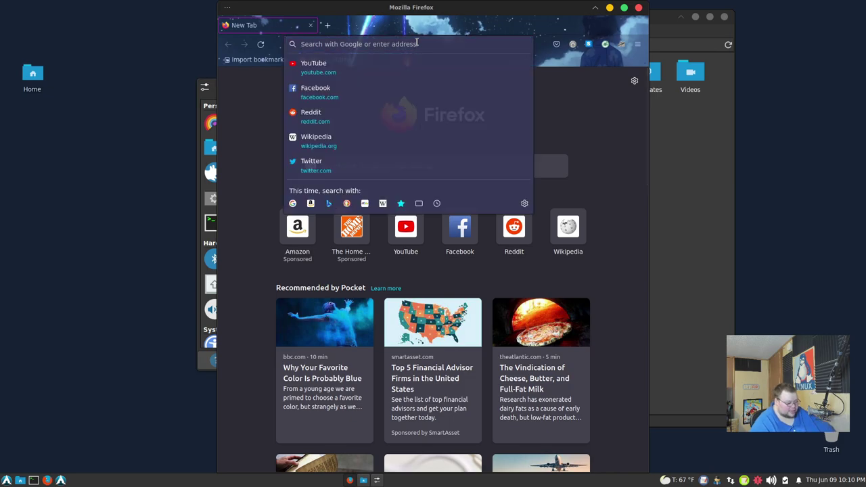
type("sto")
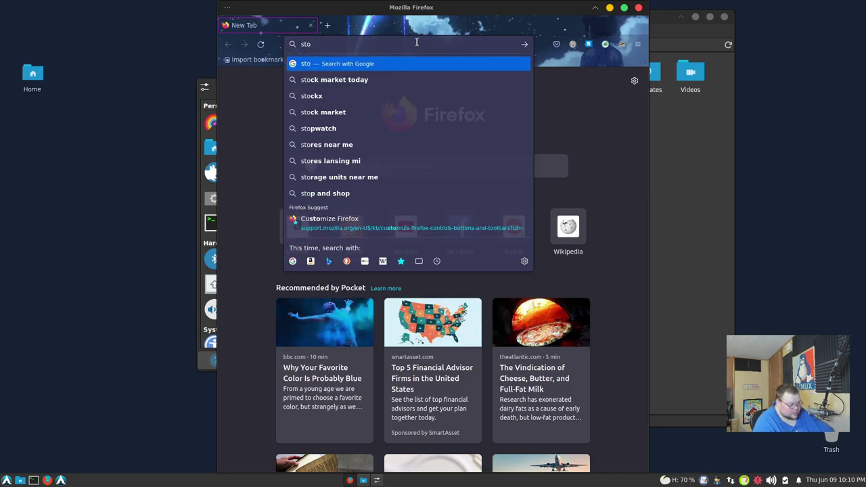
type("rmos")
key("Return")
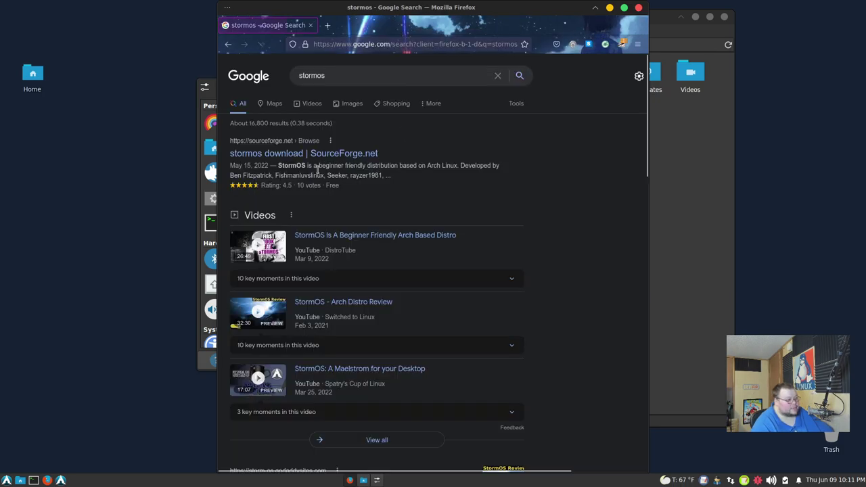
left_click(320, 154)
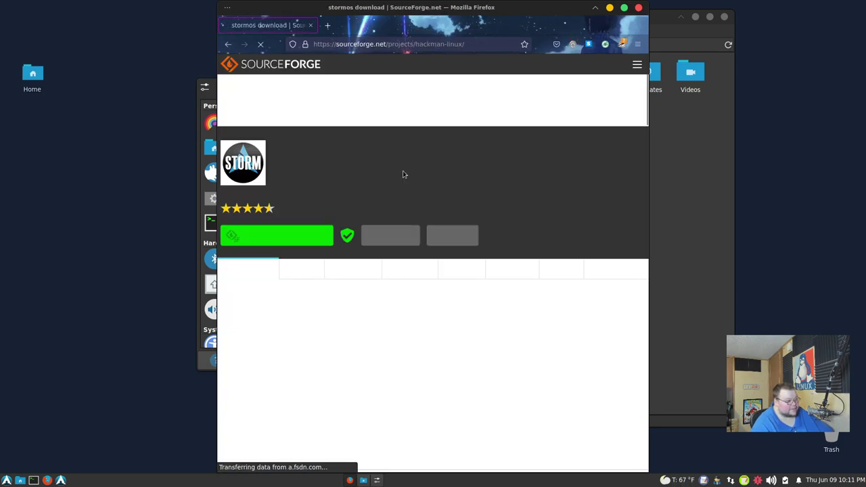
Step: Maximize the browser and look over the SourceForge stormos project page
key("alt+F10")
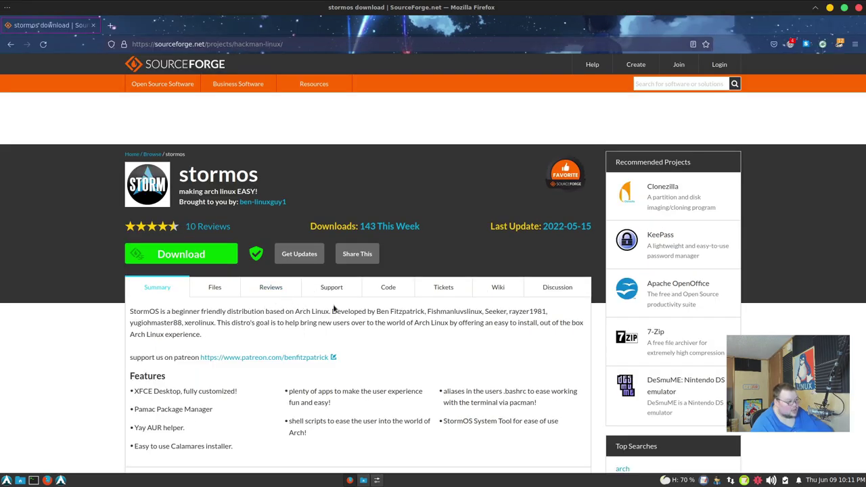
scroll(332, 308, "down", 5)
scroll(332, 307, "up", 5)
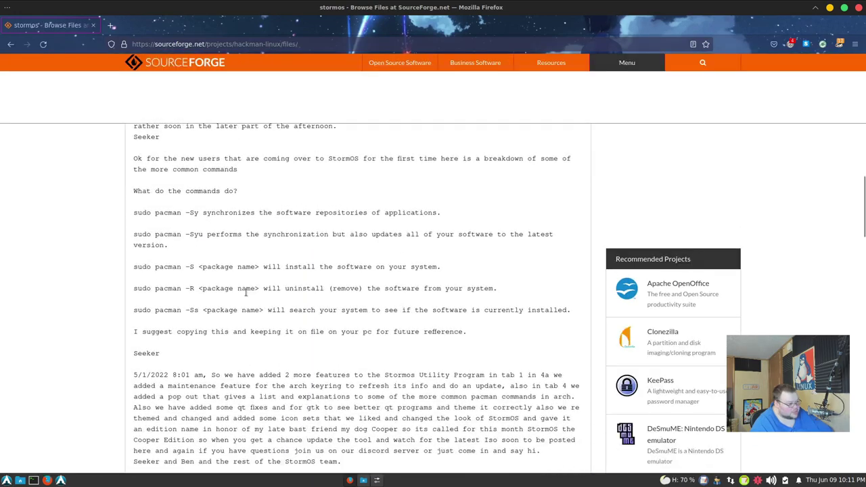
scroll(245, 292, "down", 3)
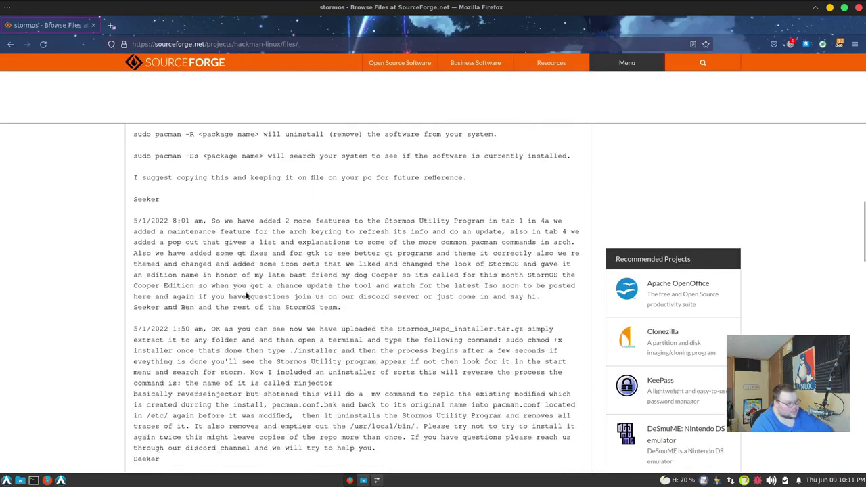
scroll(246, 292, "up", 10)
scroll(245, 292, "up", 5)
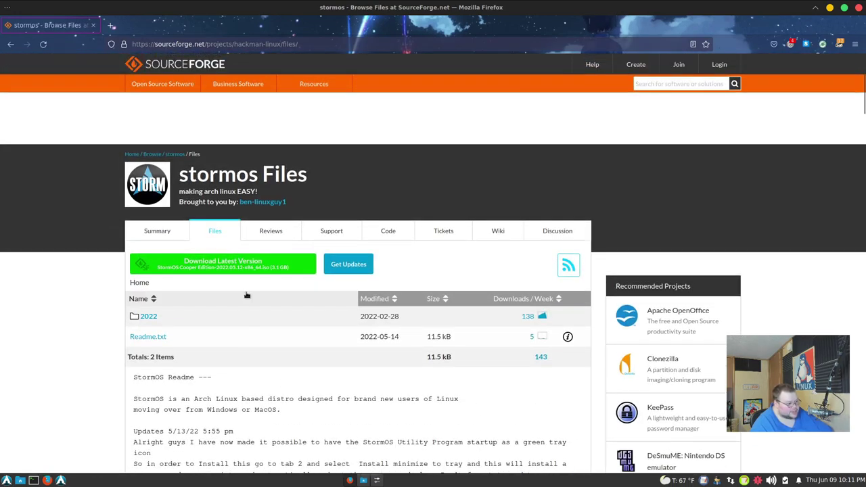
Step: Browse into the 2022 folder and then its xfce download folder
left_click(149, 316)
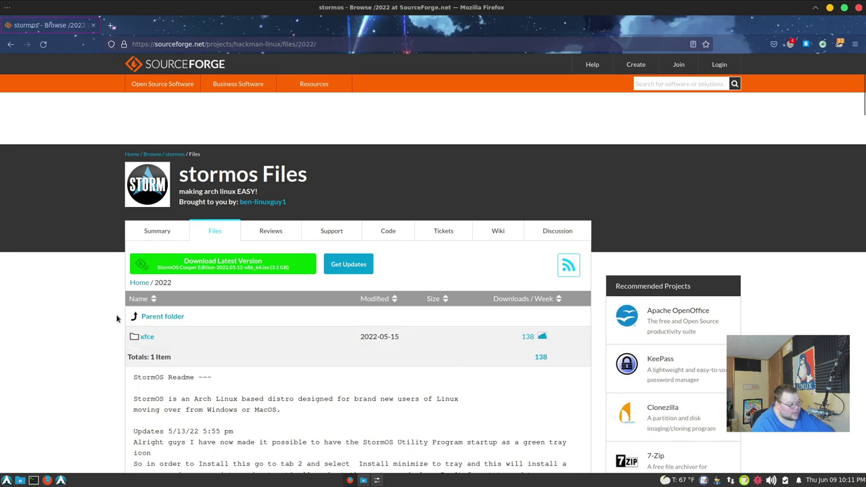
scroll(150, 311, "down", 1)
left_click(149, 288)
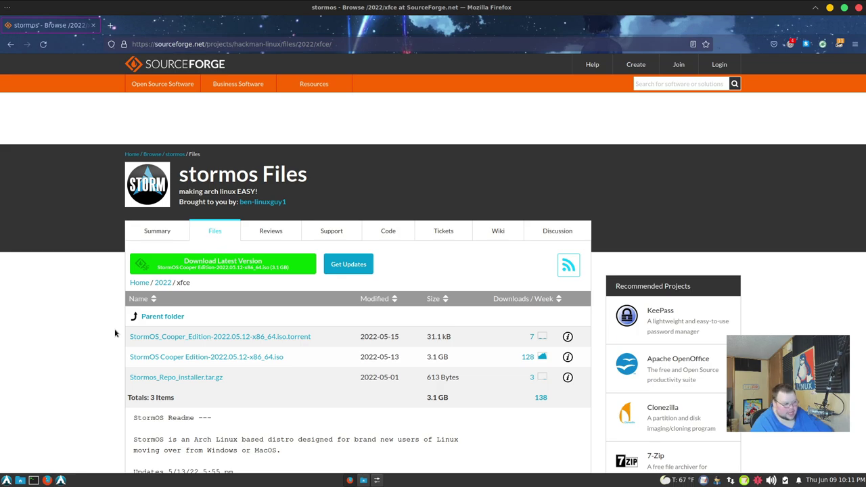
scroll(116, 333, "down", 3)
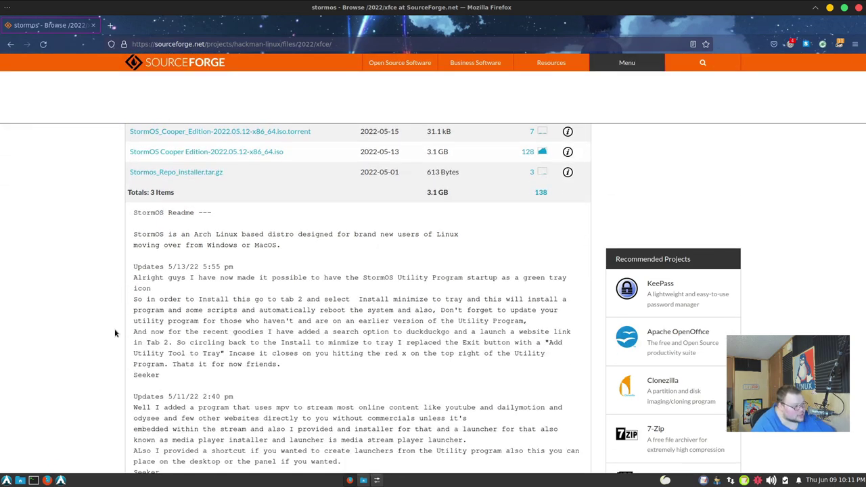
scroll(115, 333, "up", 3)
Step: Go back up through the 2022 folder to the project's top-level /files/ listing
left_click(150, 285)
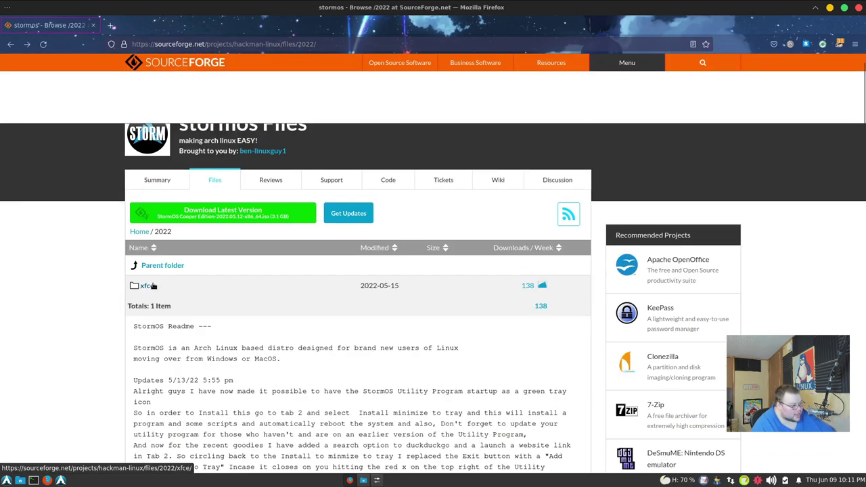
scroll(153, 285, "down", 2)
key("alt+Left")
scroll(153, 285, "down", 2)
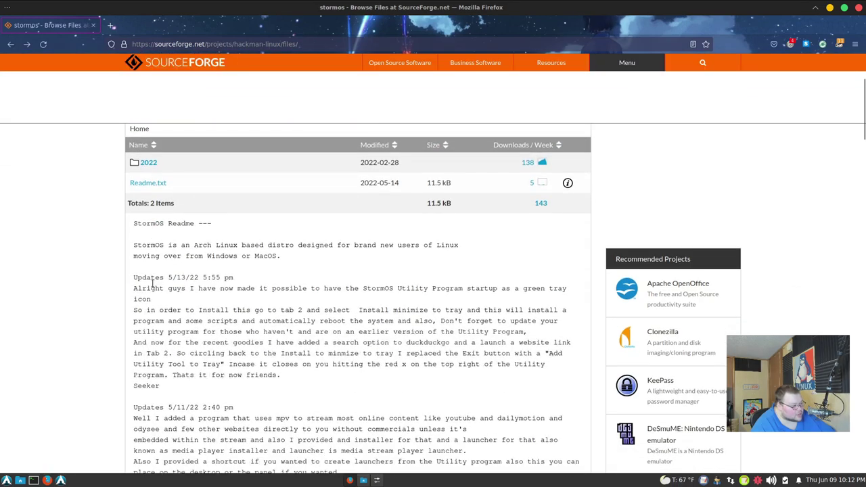
scroll(153, 284, "down", 2)
Step: Zoom the page to 130%, read the Readme's update notes and pacman commands, then return to the top
key("ctrl+plus")
key("ctrl+plus")
key("ctrl+plus")
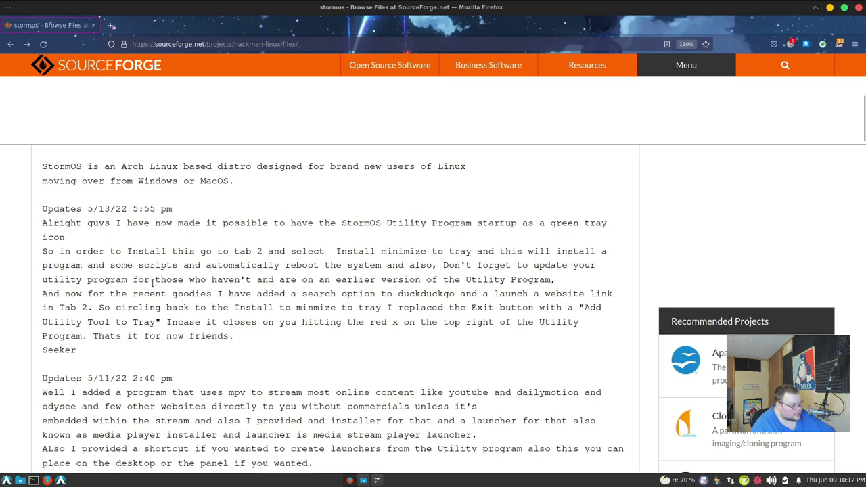
scroll(152, 282, "down", 2)
scroll(153, 283, "down", 6)
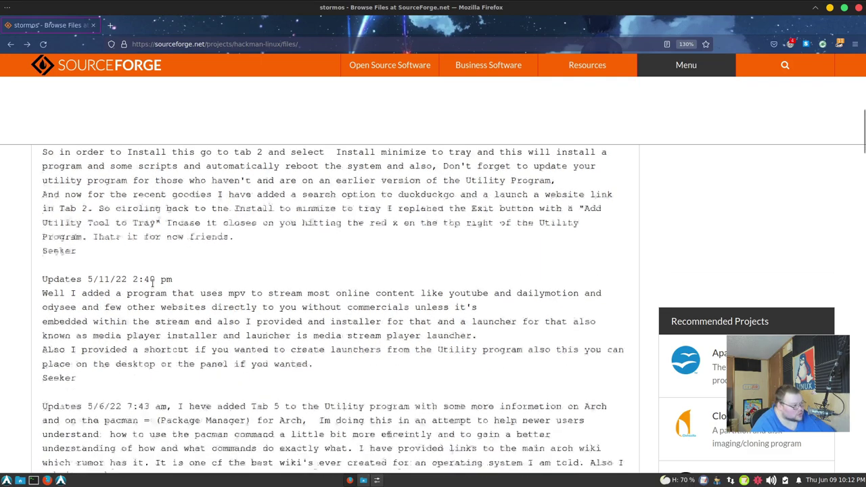
scroll(152, 284, "down", 8)
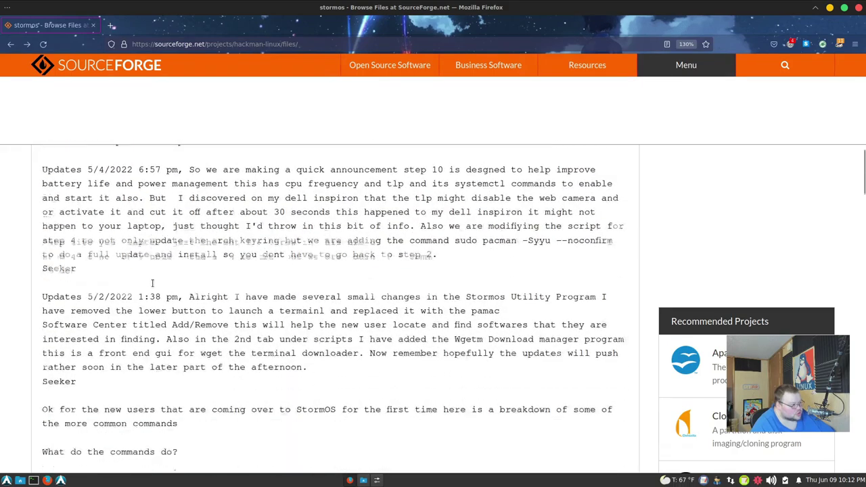
scroll(152, 284, "down", 4)
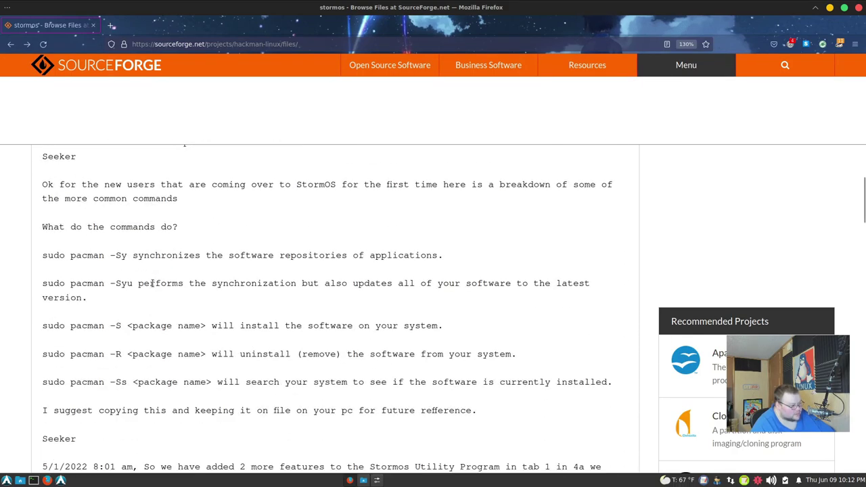
scroll(152, 284, "down", 18)
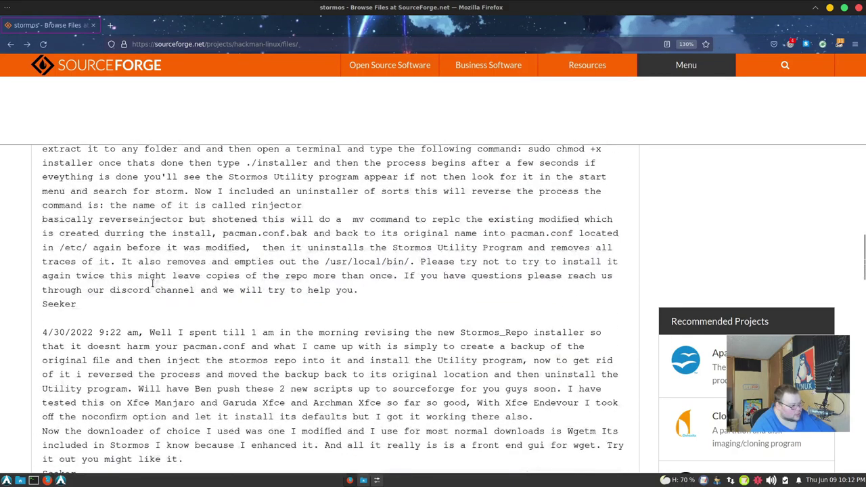
scroll(152, 283, "down", 10)
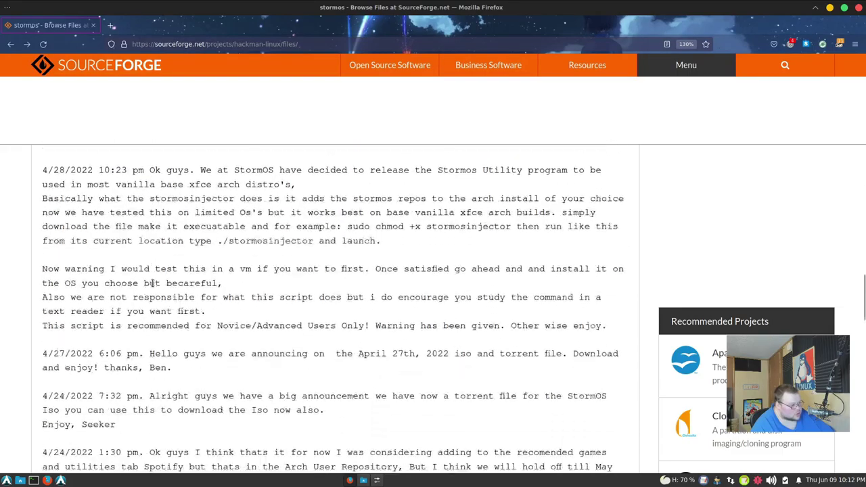
scroll(152, 284, "down", 12)
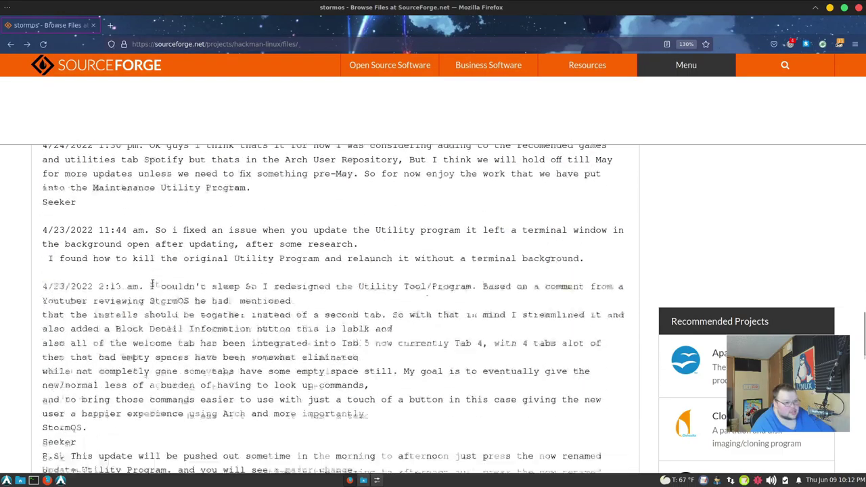
scroll(152, 283, "up", 20)
scroll(153, 283, "up", 20)
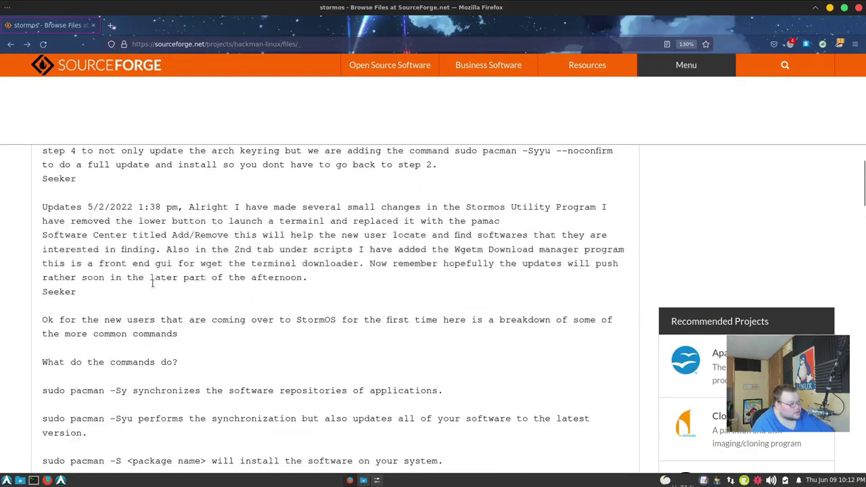
scroll(152, 283, "up", 15)
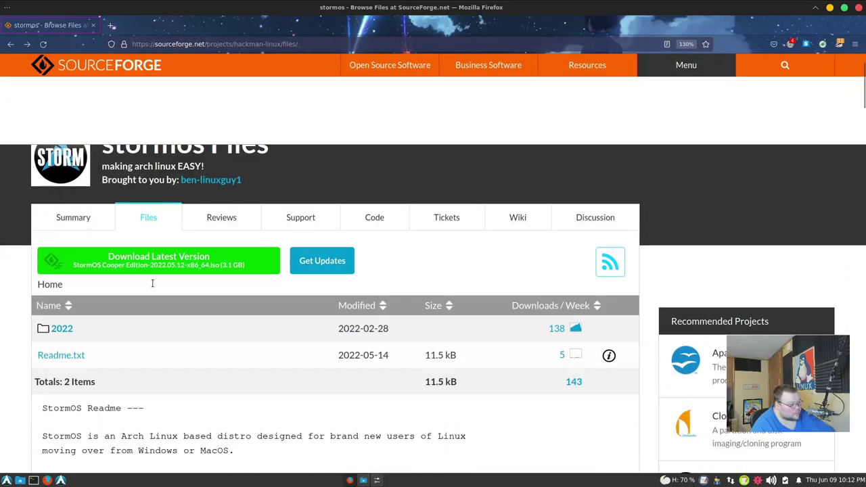
Step: Go back to the Google results for stormos and open the storm-os.godaddysites.com website
key("alt+Left")
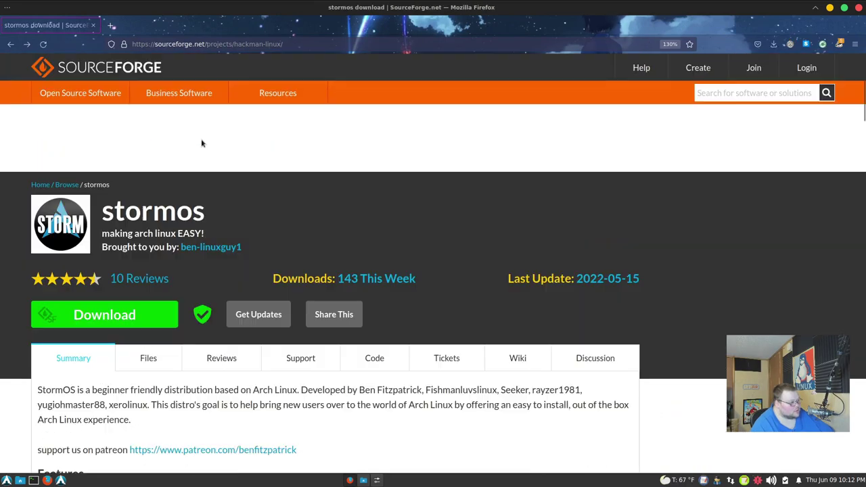
key("alt+Left")
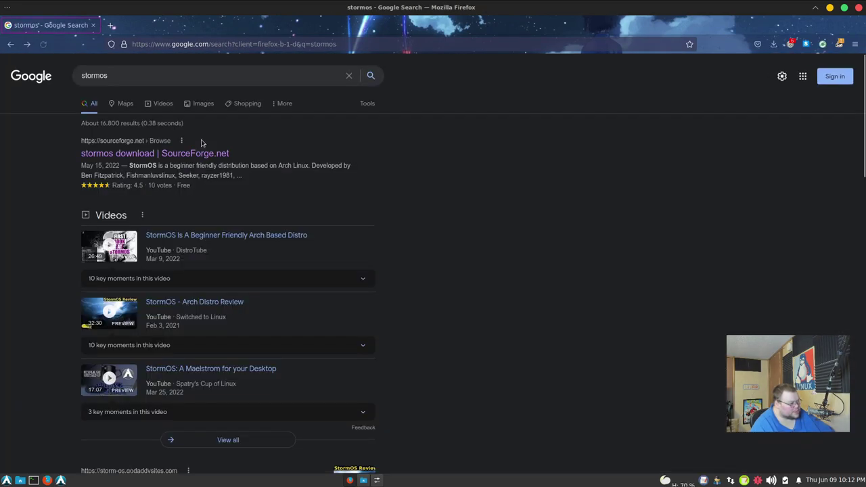
key("alt+Right")
Step: Scroll through the site's About, reviews, support and contact sections, then back to the top
scroll(129, 242, "down", 4)
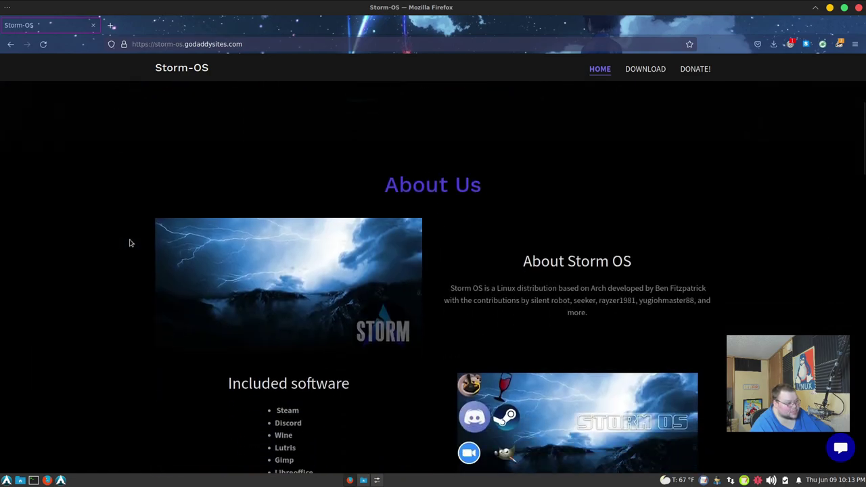
scroll(131, 242, "down", 3)
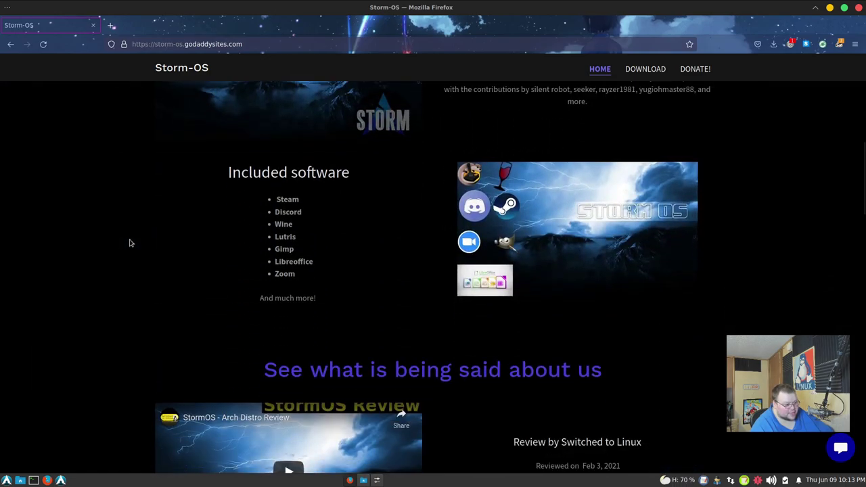
scroll(130, 243, "down", 2)
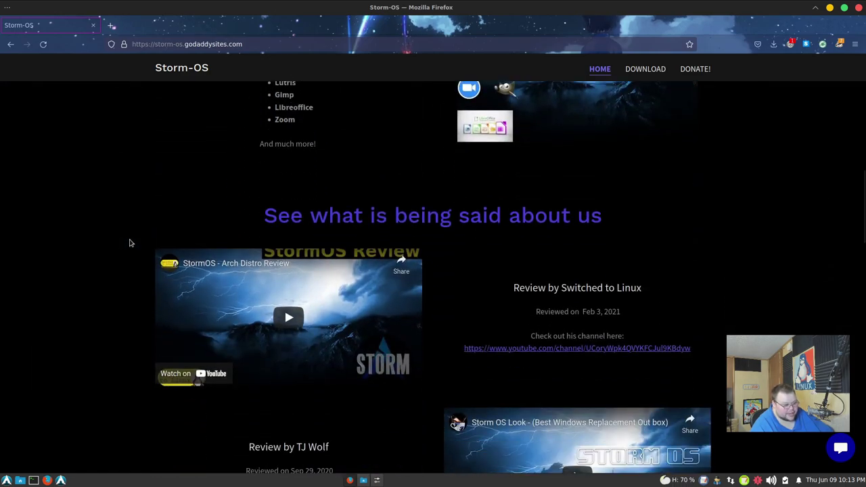
scroll(131, 243, "down", 2)
scroll(131, 243, "down", 4)
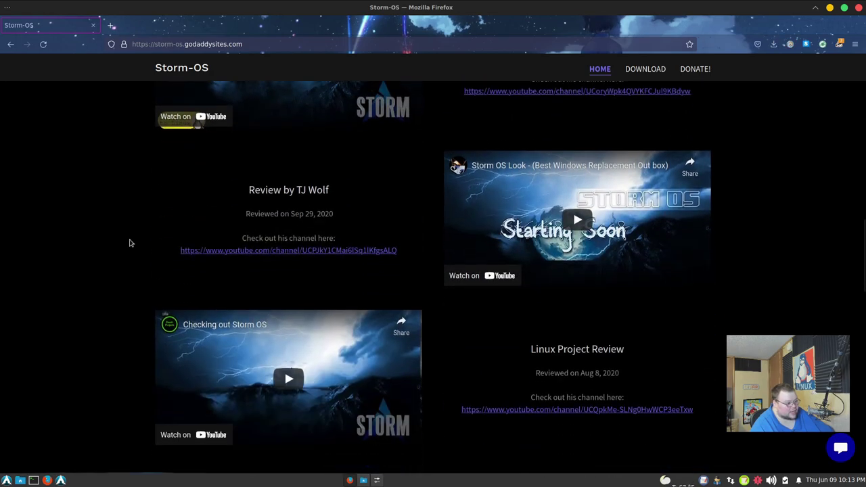
scroll(131, 243, "down", 5)
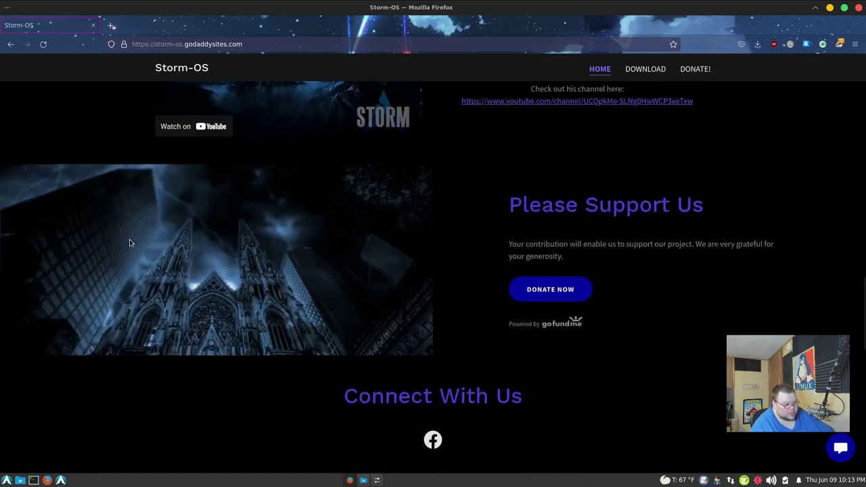
scroll(130, 243, "down", 2)
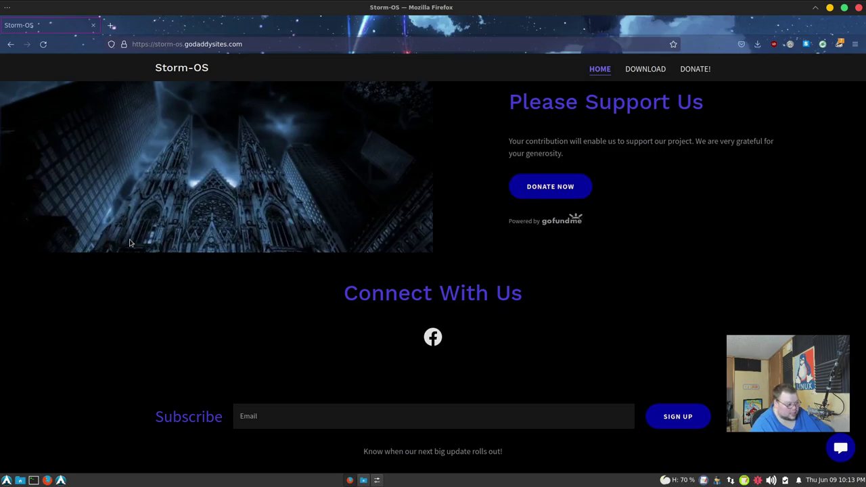
scroll(130, 243, "down", 5)
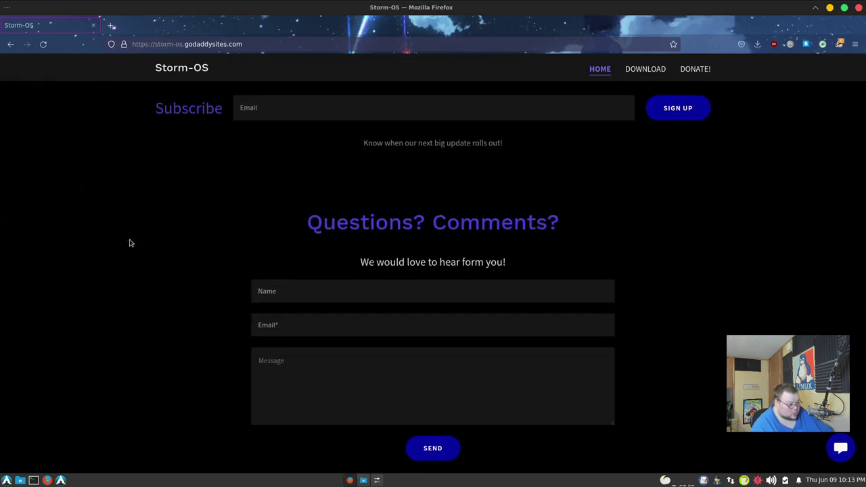
scroll(131, 243, "up", 15)
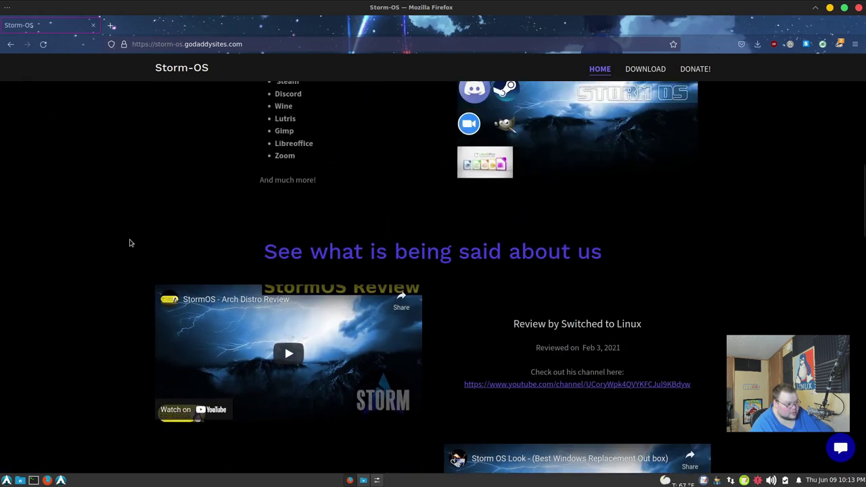
scroll(130, 243, "up", 5)
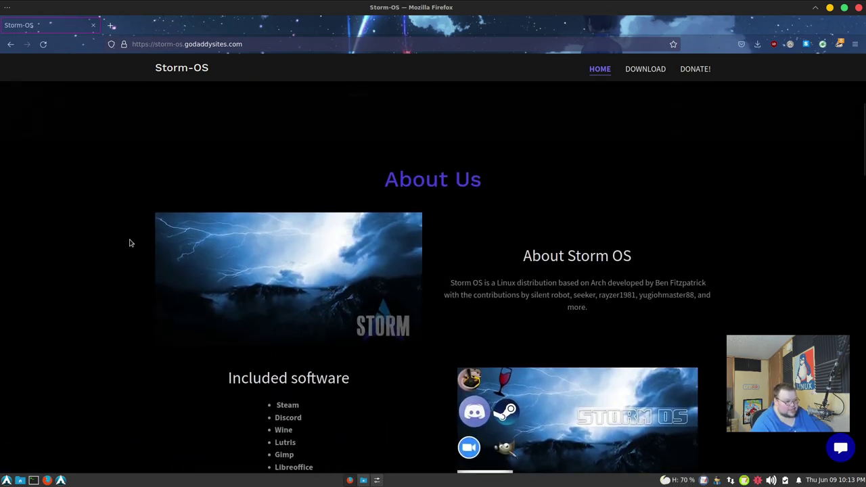
scroll(130, 243, "up", 4)
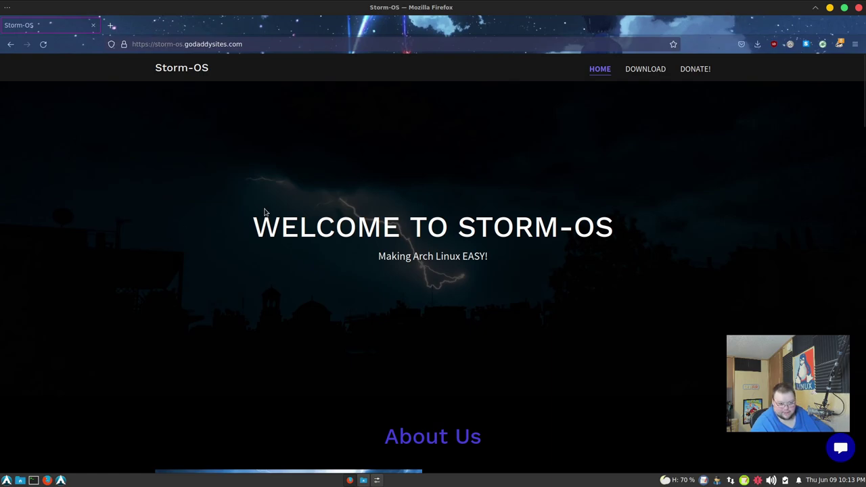